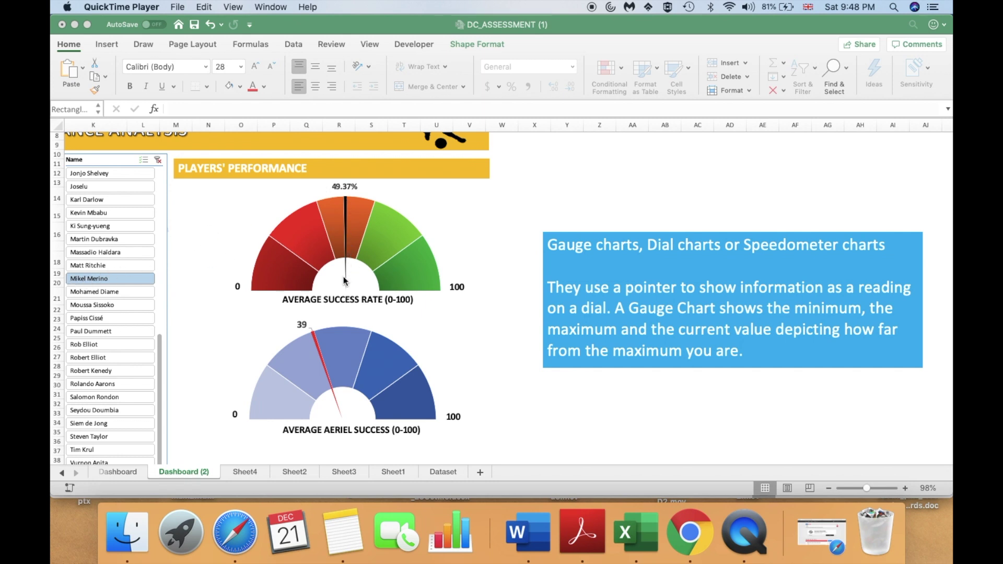
# - Pick a different player in the Name slicer, then view the Dataset sheet
pyautogui.click(83, 299)
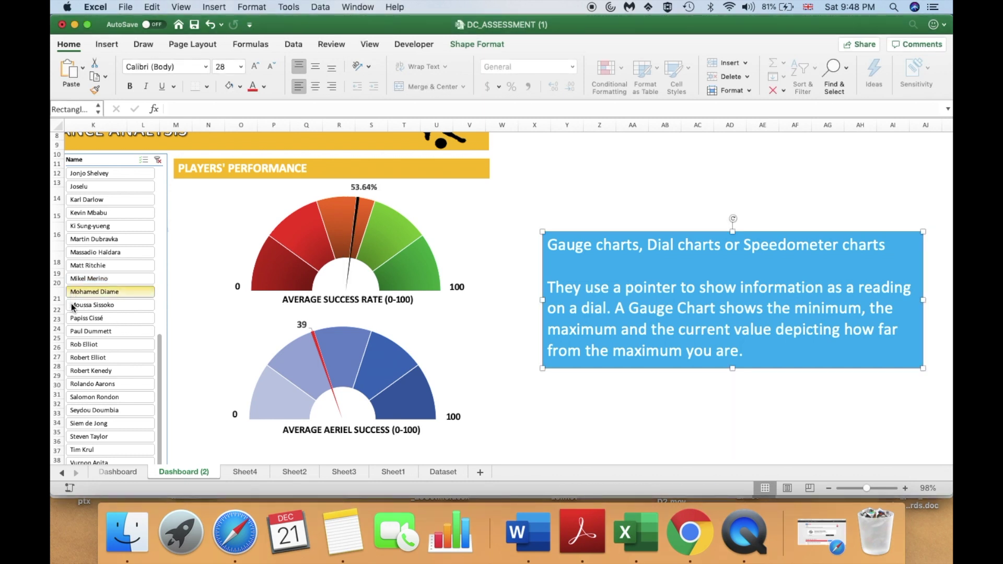
pyautogui.click(73, 307)
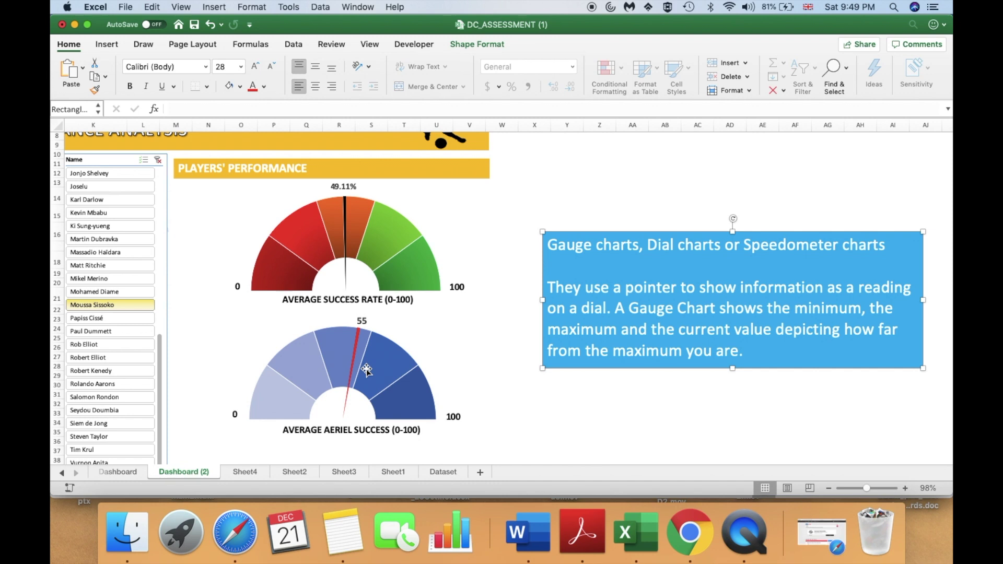
pyautogui.click(442, 472)
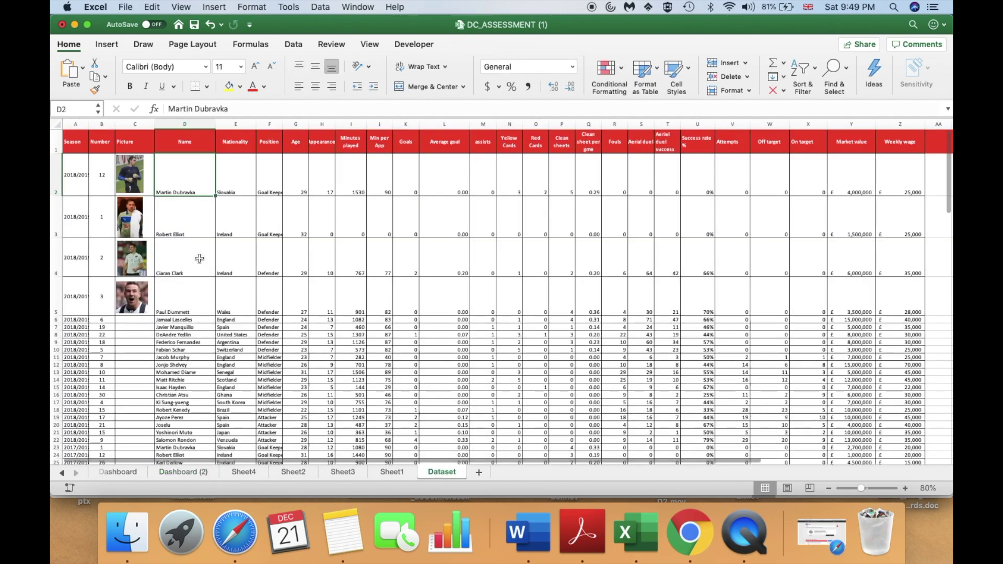
# - Insert a PivotTable from range Dataset!$A$1:$Z$77 on a new worksheet
pyautogui.click(74, 147)
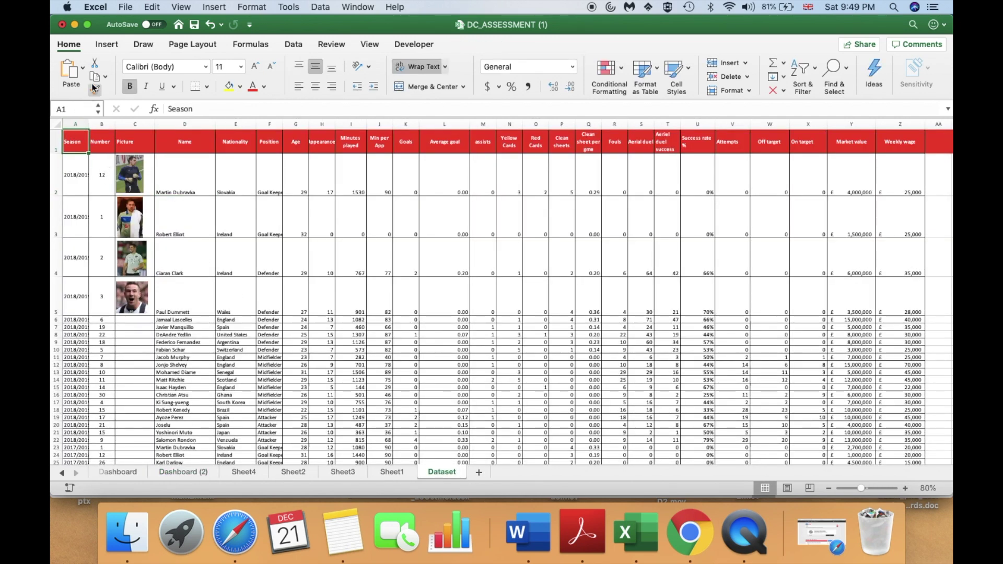
pyautogui.click(106, 48)
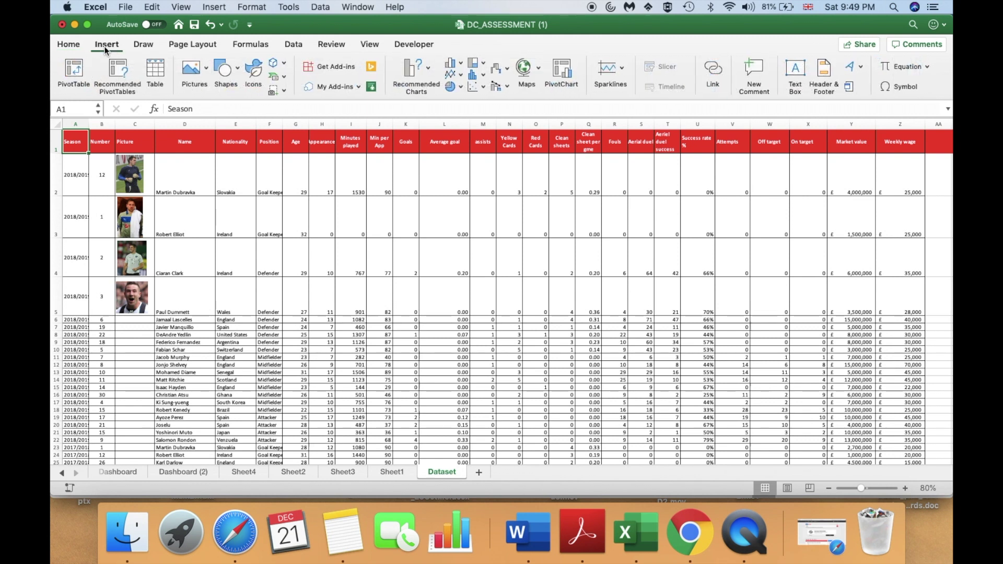
pyautogui.click(74, 71)
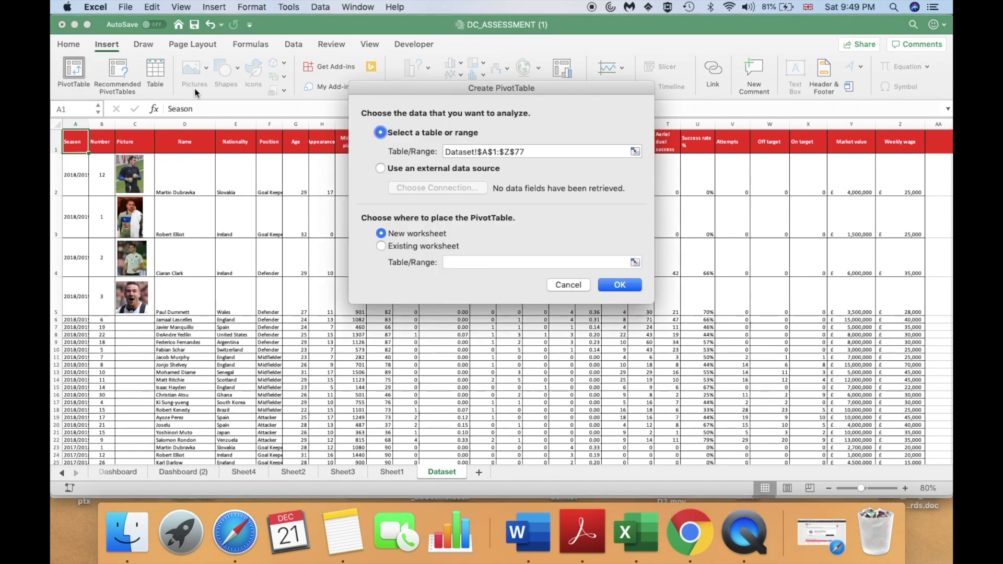
pyautogui.click(610, 286)
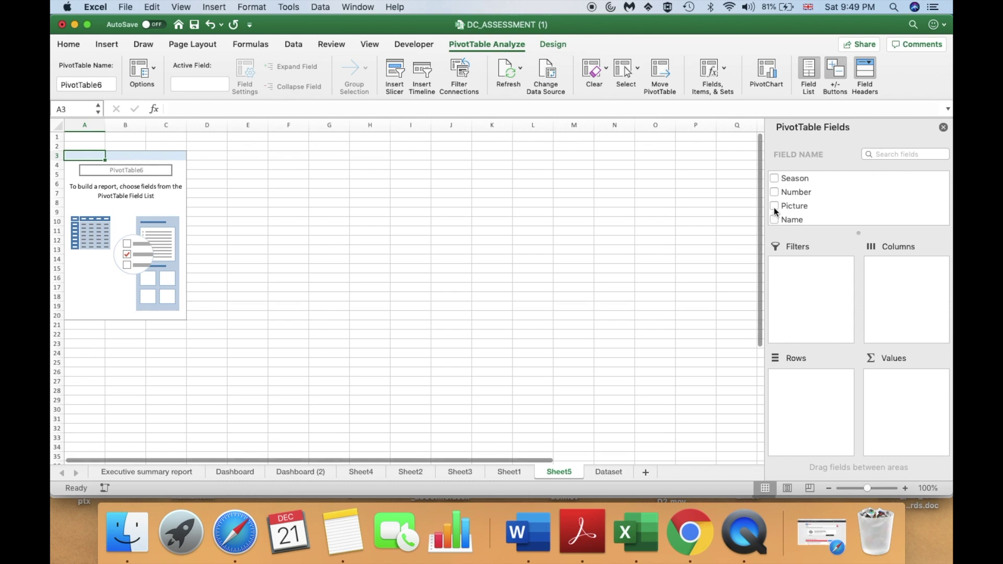
# - Add the Name and Success rate % fields to the pivot table
pyautogui.scroll(-5, 773, 205)
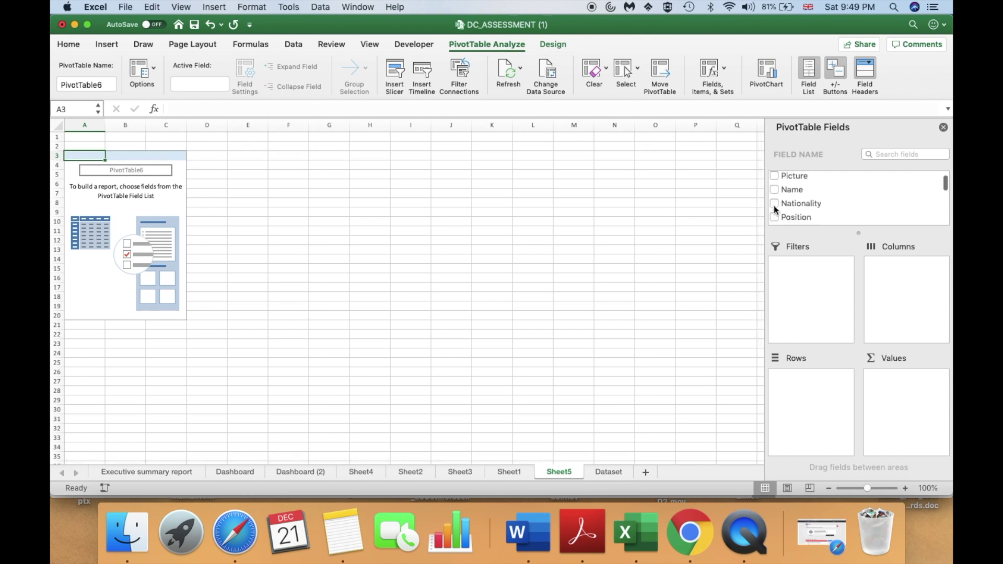
pyautogui.scroll(5, 773, 205)
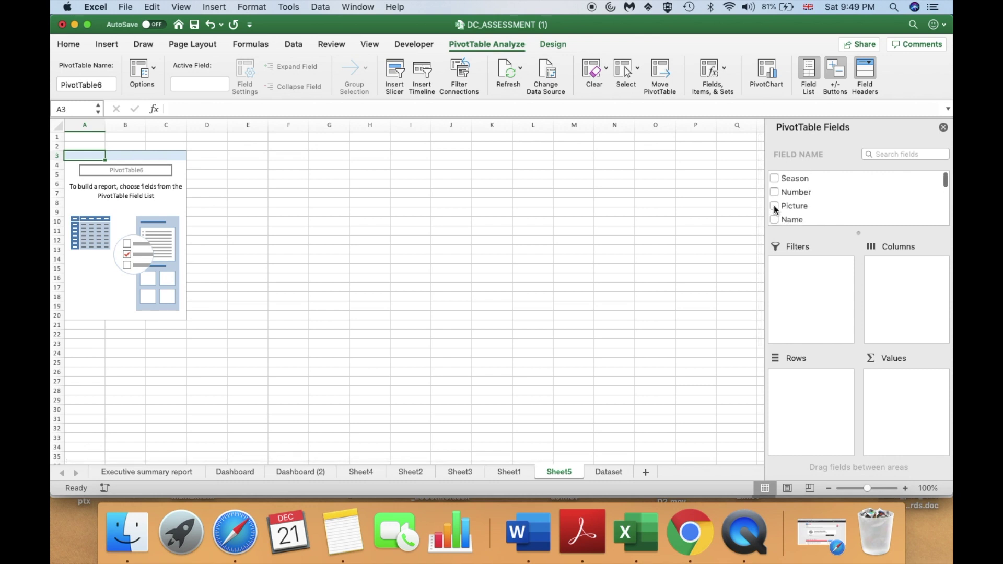
pyautogui.click(774, 217)
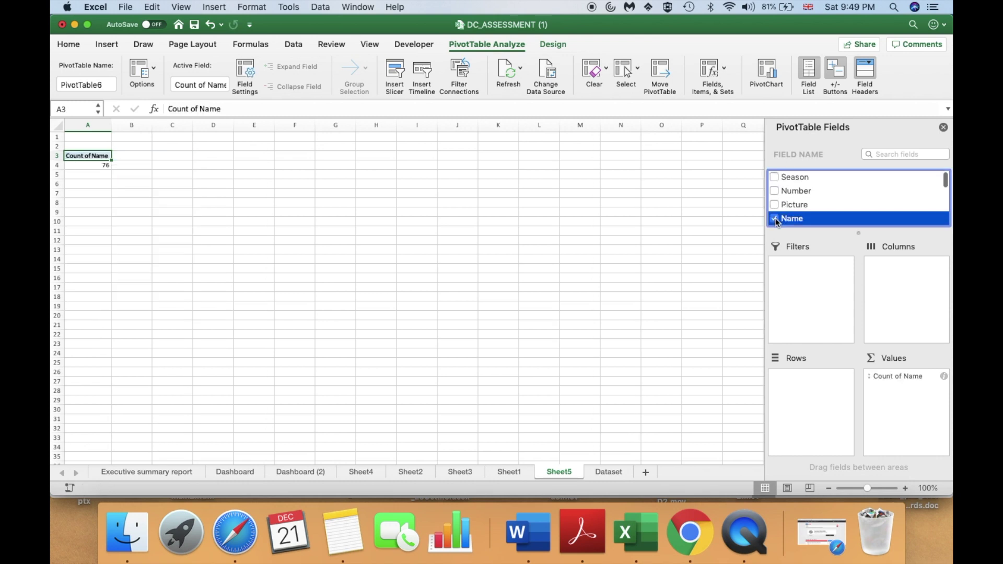
pyautogui.scroll(-5, 794, 211)
pyautogui.scroll(-6, 794, 211)
pyautogui.scroll(-3, 795, 211)
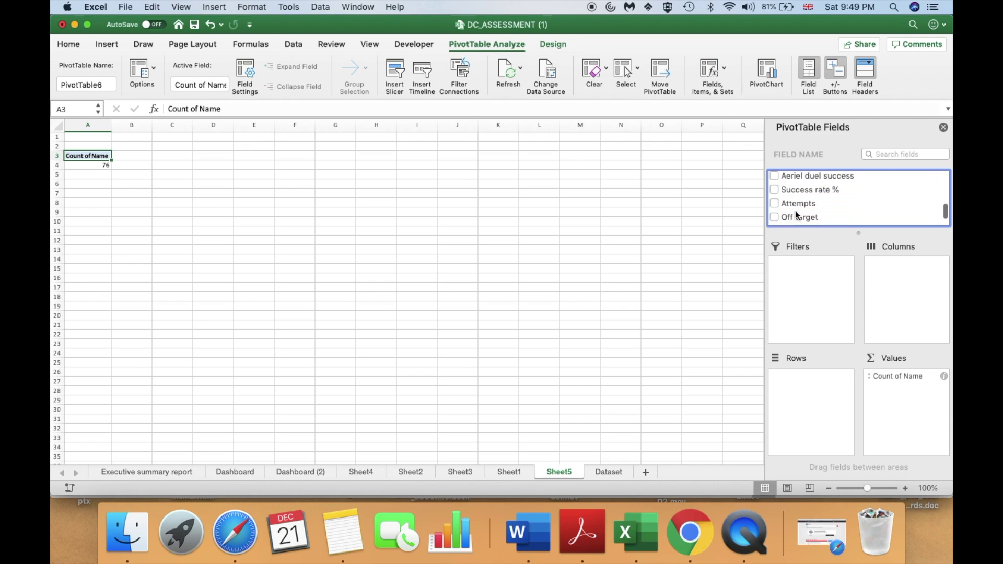
pyautogui.click(775, 186)
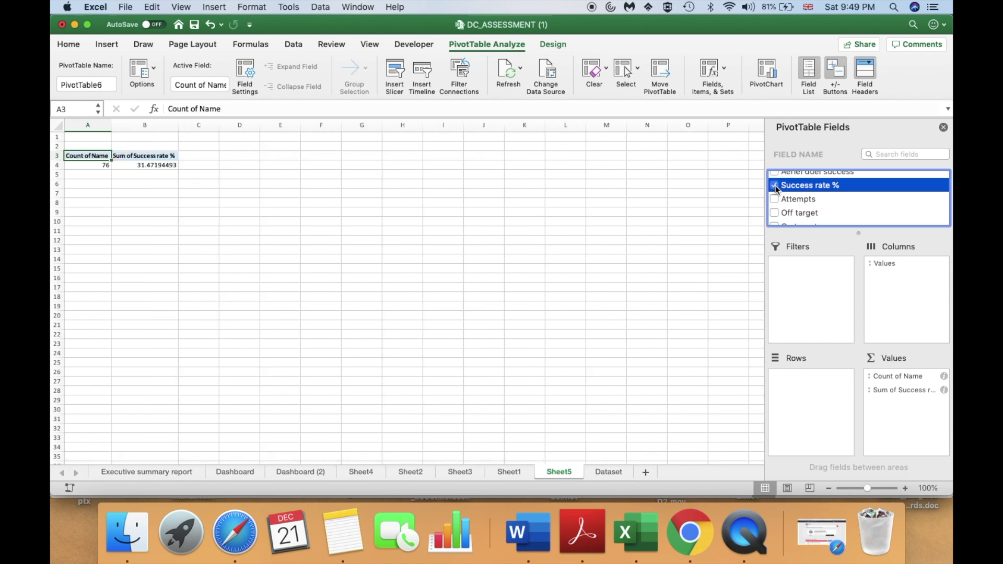
# - Move Name to Rows and summarize Success rate % by Average
pyautogui.click(899, 377)
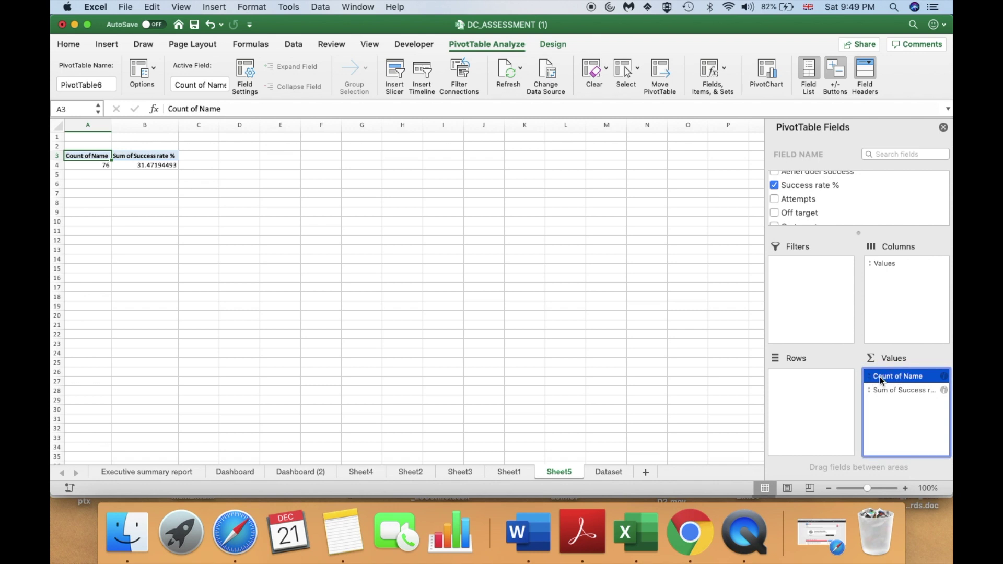
pyautogui.moveTo(898, 377); pyautogui.dragTo(814, 393)
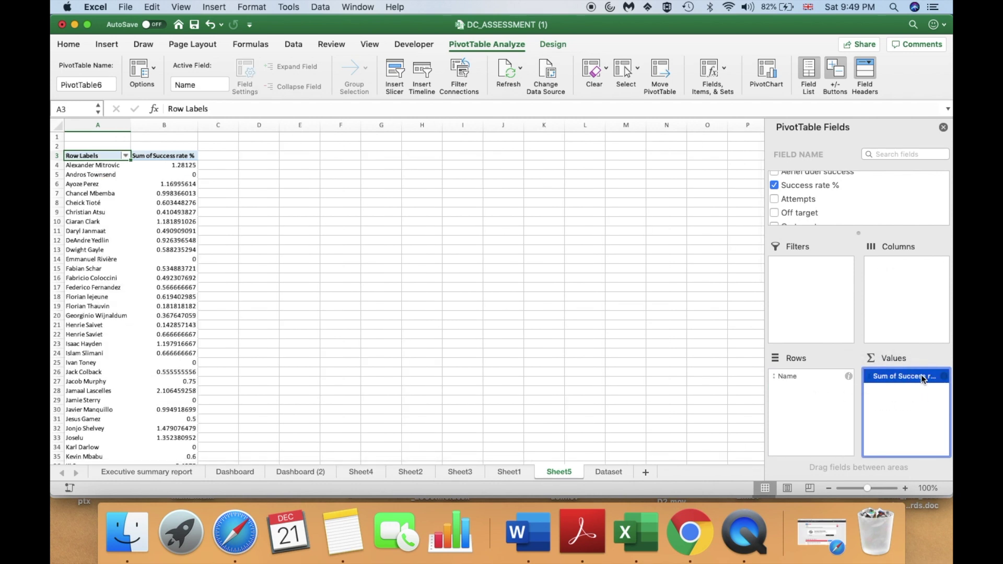
pyautogui.click(920, 374)
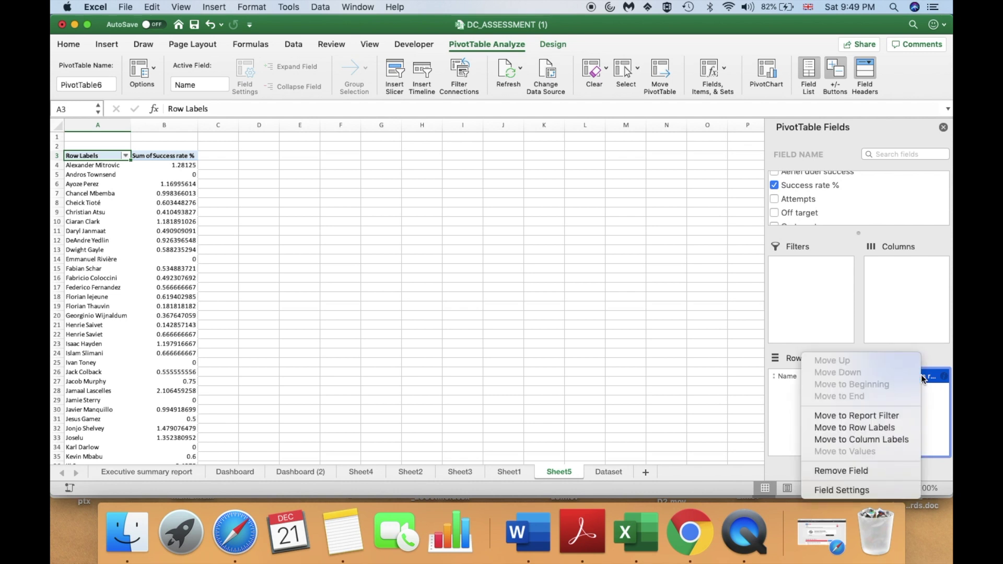
pyautogui.click(851, 489)
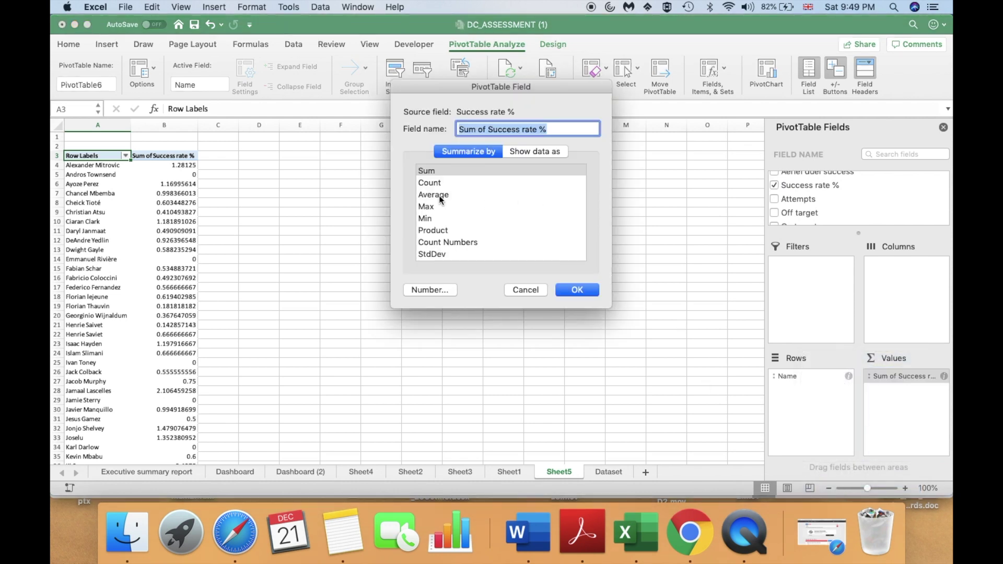
pyautogui.click(439, 195)
pyautogui.click(572, 291)
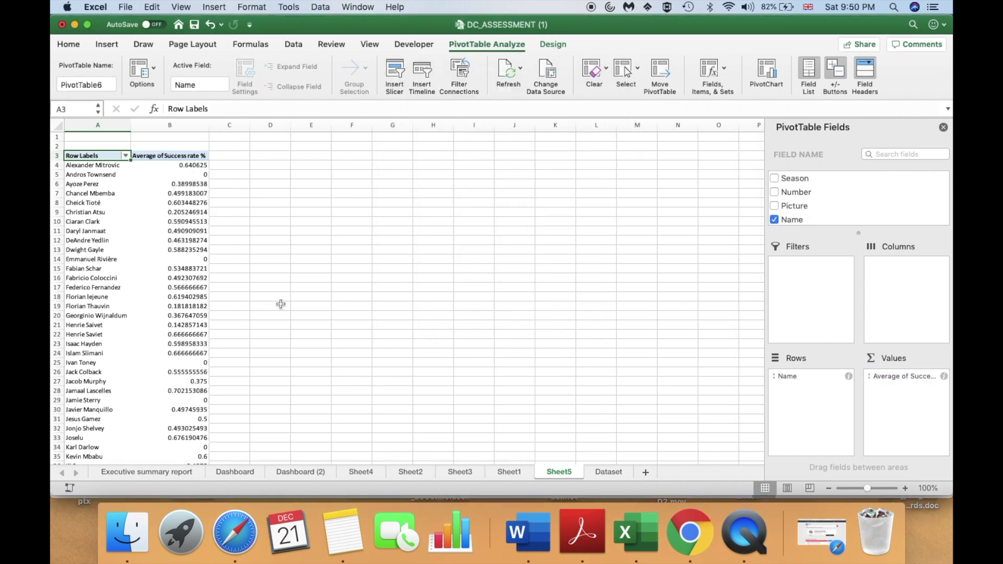
# - Connect the dashboard's Name slicer to PivotTable6 (Sheet5) via Report Connections, then view Sheet5
pyautogui.click(302, 472)
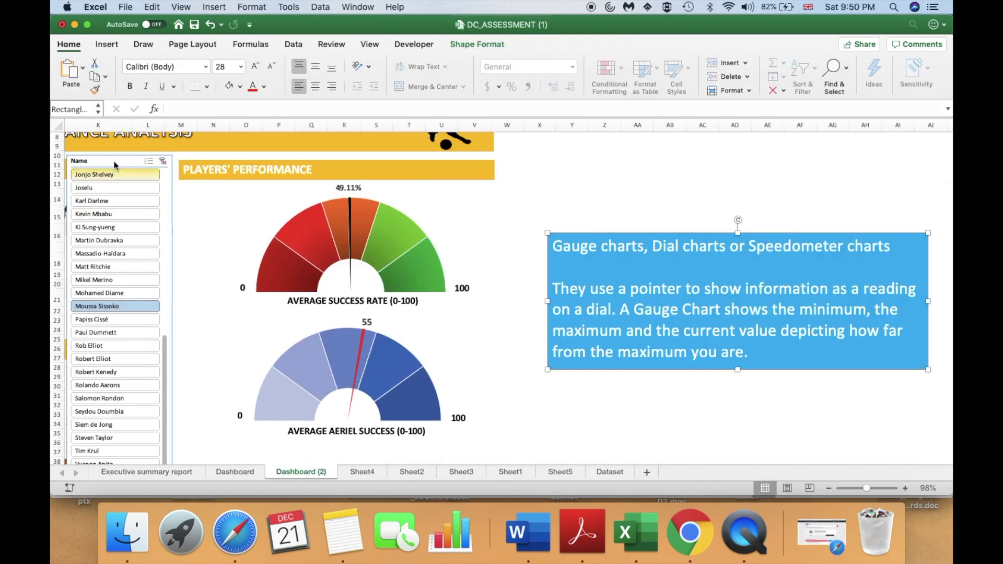
pyautogui.rightClick(114, 160)
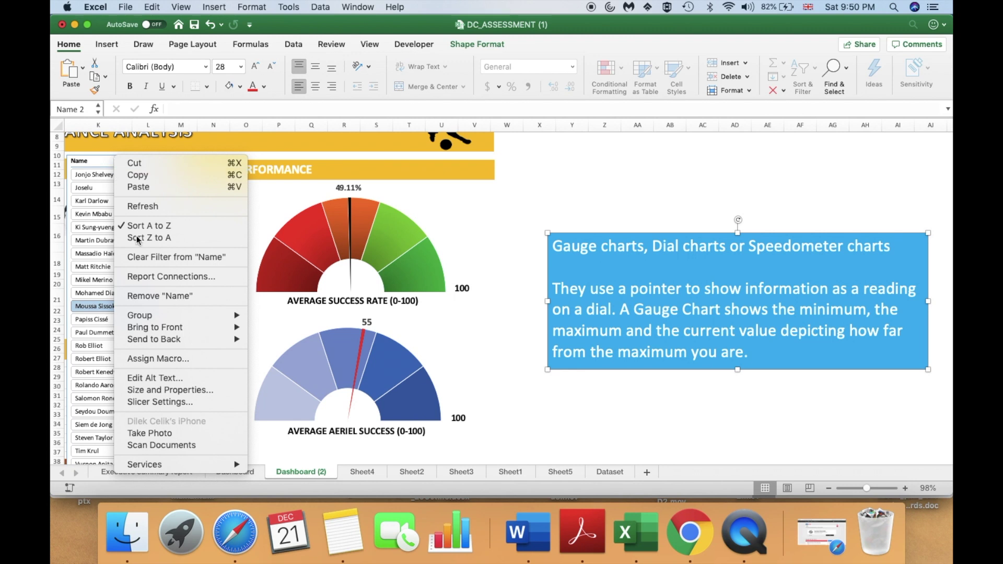
pyautogui.click(171, 277)
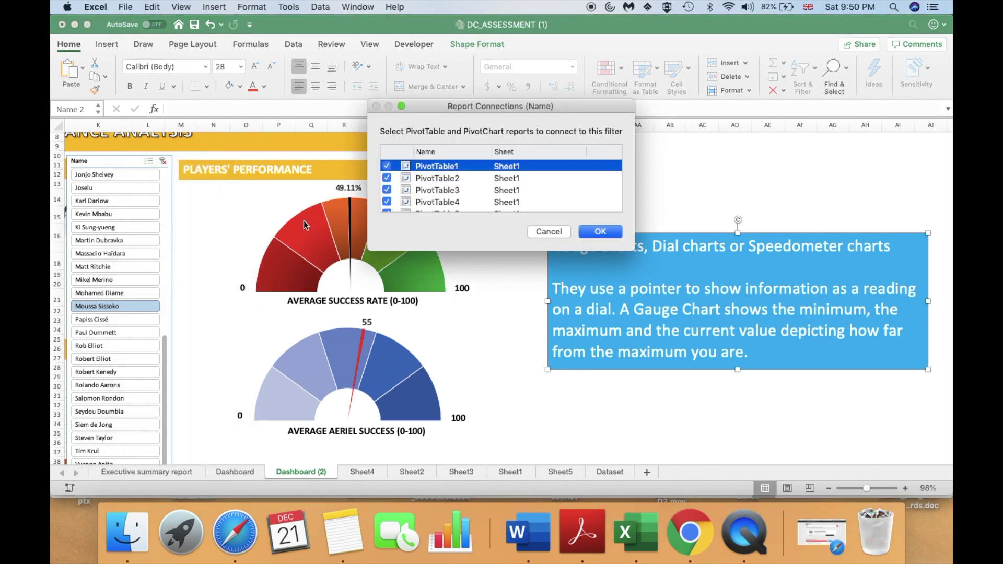
pyautogui.scroll(-3, 389, 202)
pyautogui.click(387, 206)
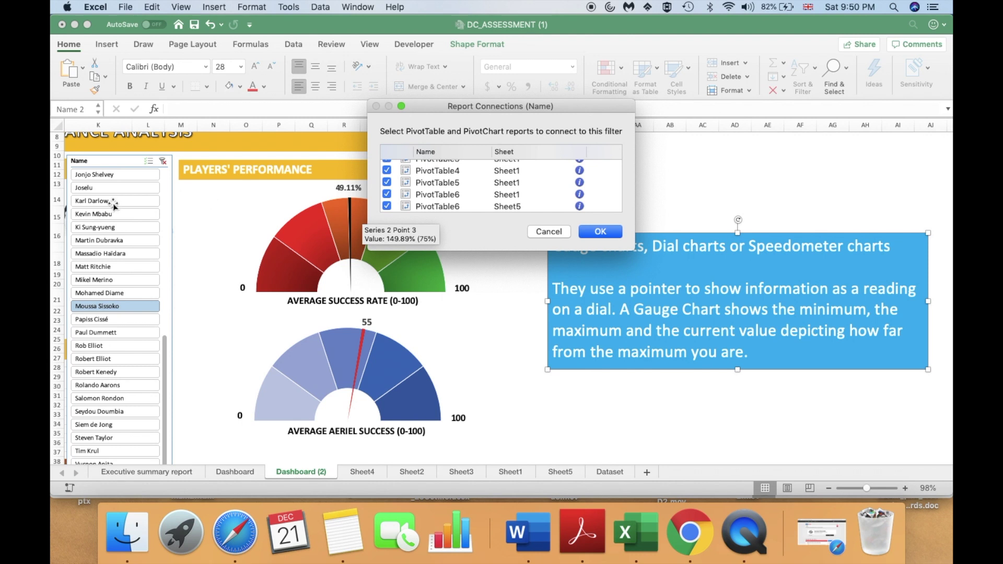
pyautogui.click(601, 231)
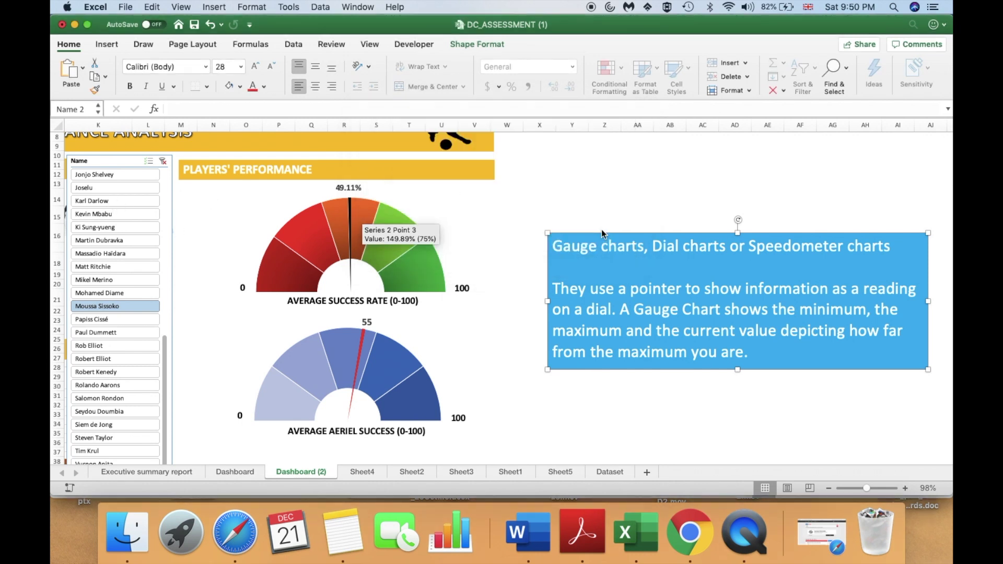
pyautogui.click(553, 471)
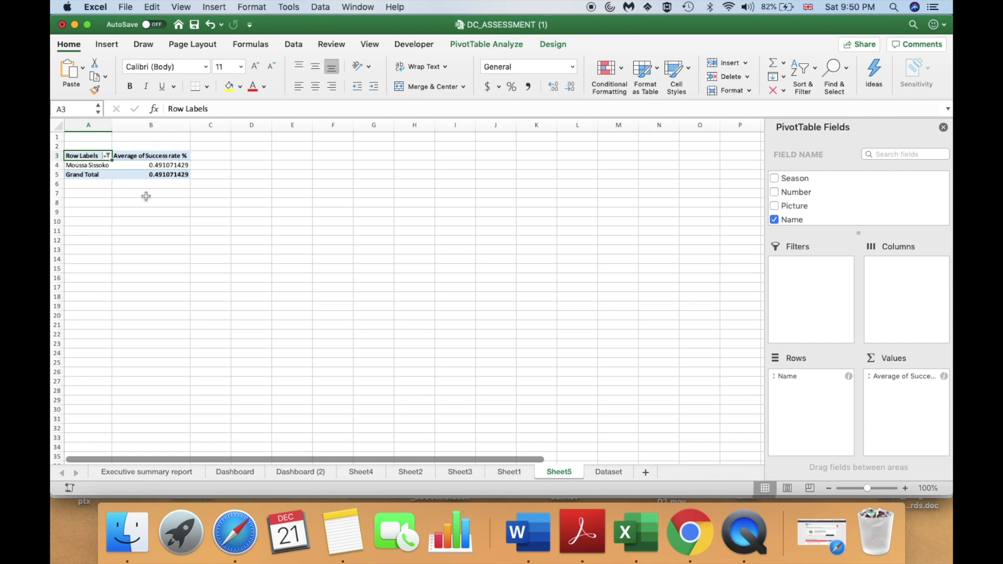
# - Set C5 to a GETPIVOTDATA reference of the B5 grand-total average, formatted as percentage (49.11%)
pyautogui.doubleClick(221, 175)
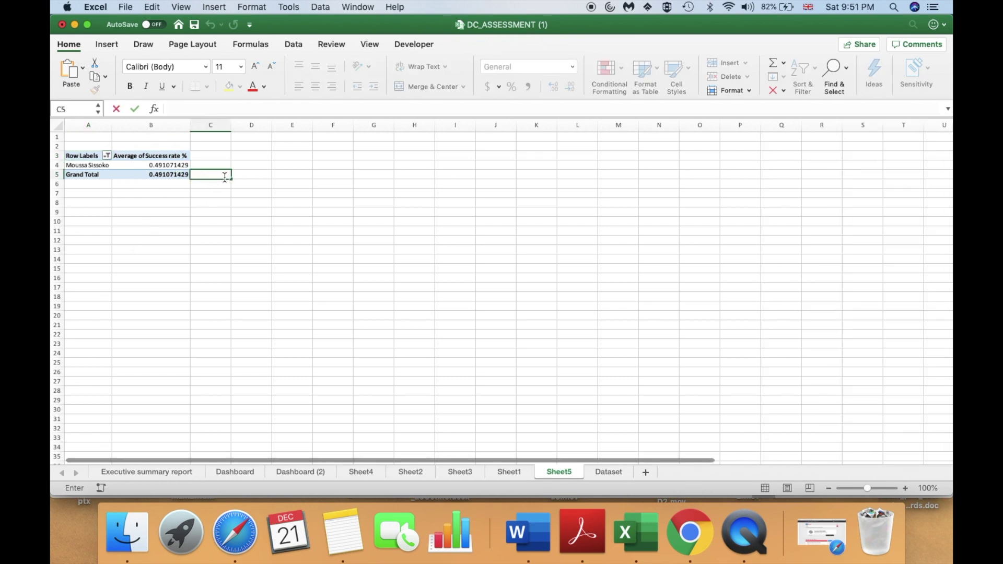
pyautogui.write('=')
pyautogui.click(163, 177)
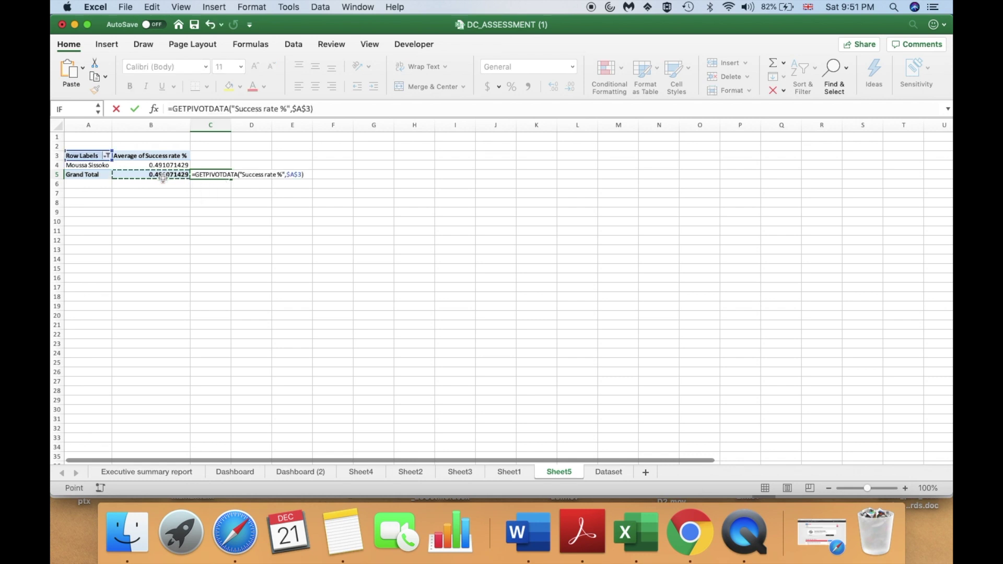
pyautogui.press('Return')
pyautogui.click(175, 174)
pyautogui.click(203, 176)
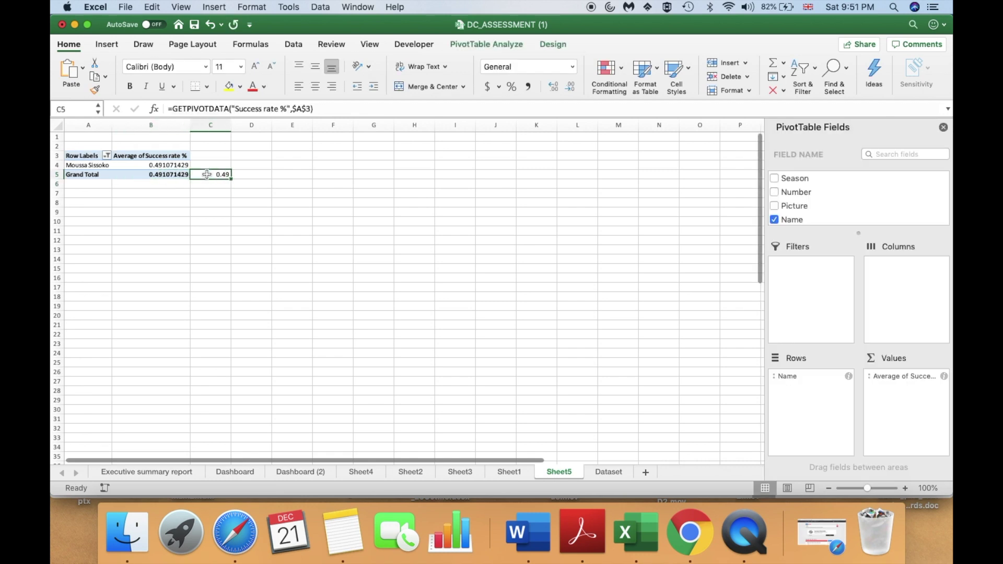
pyautogui.click(572, 67)
pyautogui.click(538, 234)
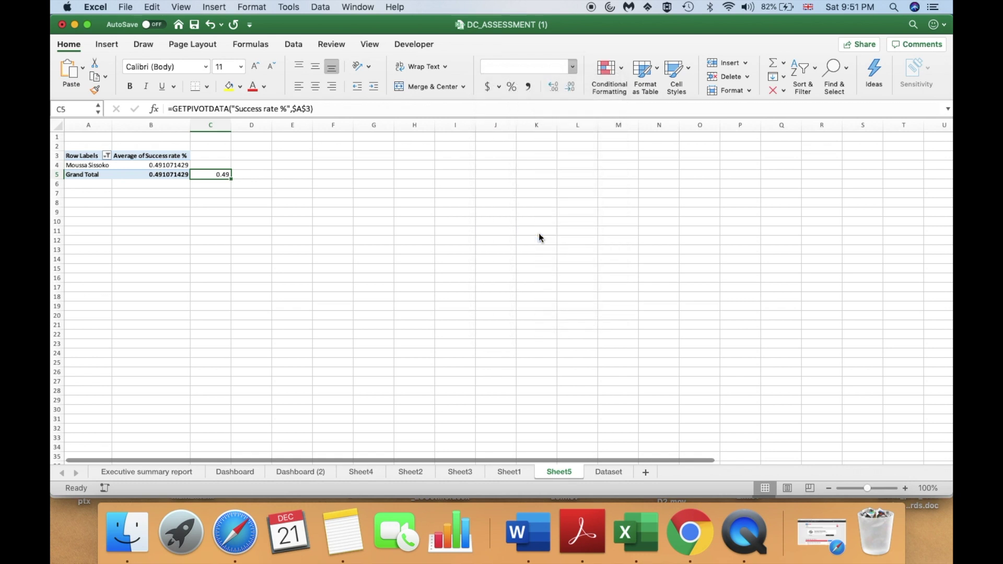
# - Enter 1 in cell D5 so it shows 1%
pyautogui.moveTo(233, 176); pyautogui.dragTo(255, 174)
pyautogui.doubleClick(255, 174)
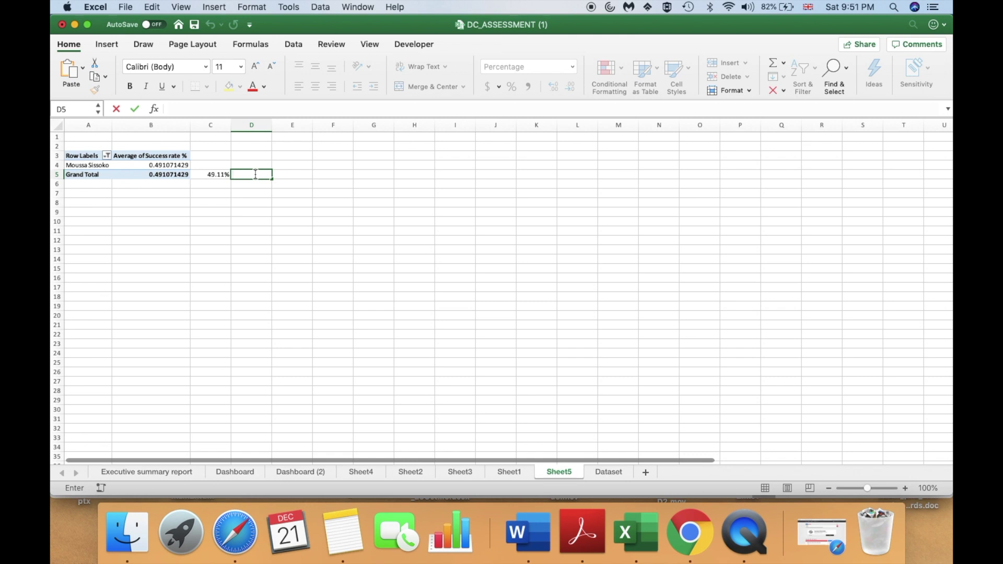
pyautogui.write('1')
pyautogui.press('Return')
# - Enter the formula =200-C5-D5 in cell E5
pyautogui.doubleClick(288, 176)
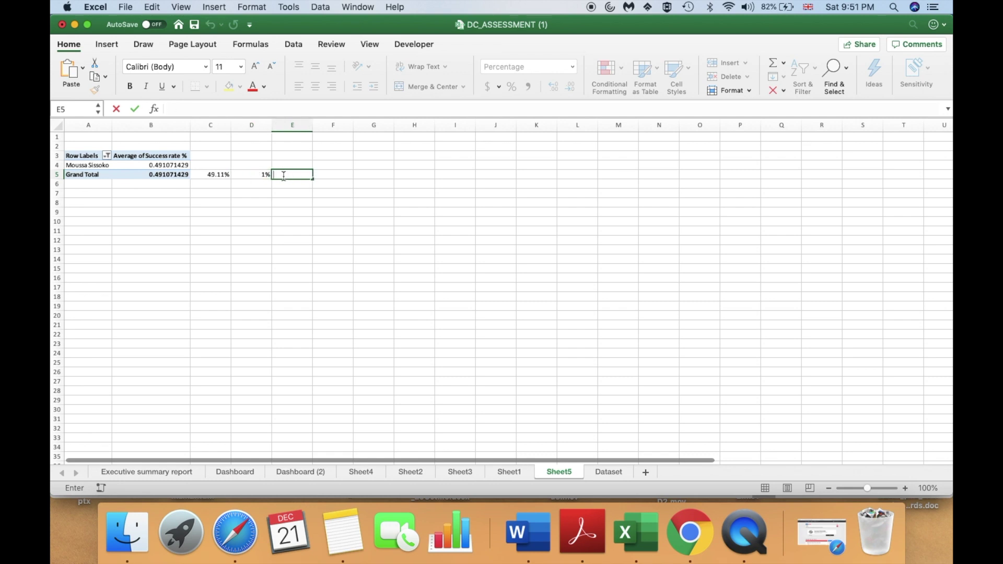
pyautogui.write('=200')
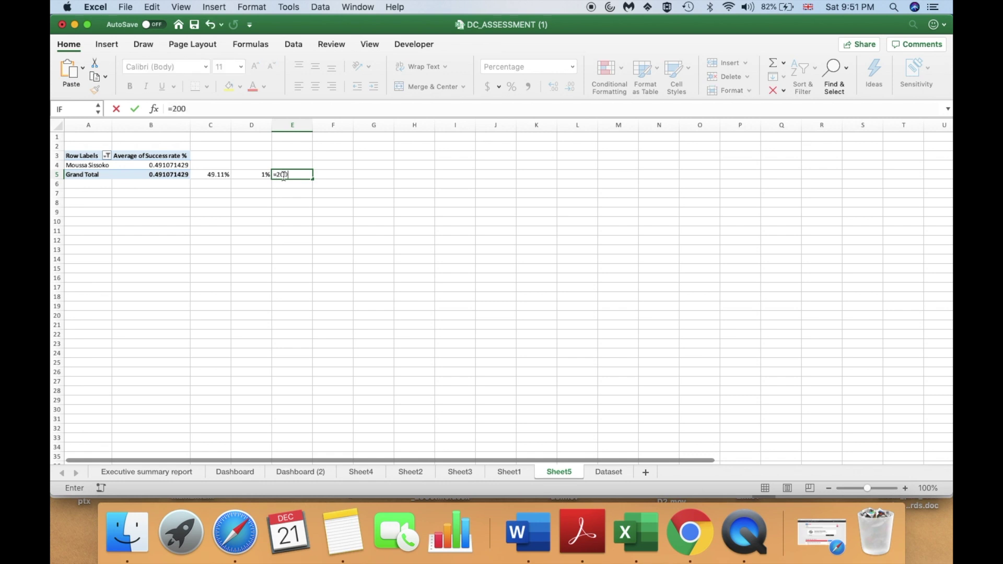
pyautogui.write('-')
pyautogui.click(218, 175)
pyautogui.write('-')
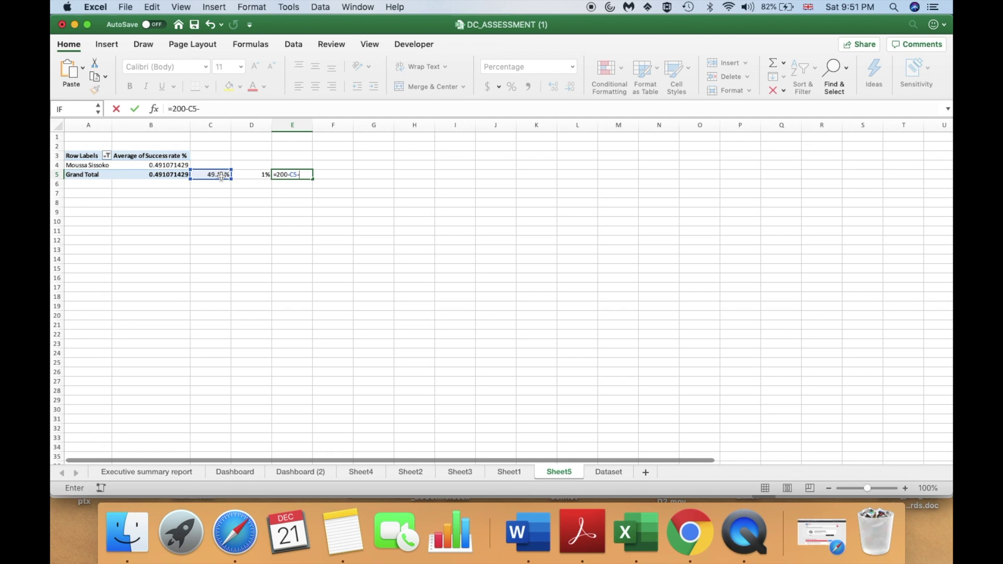
pyautogui.click(255, 175)
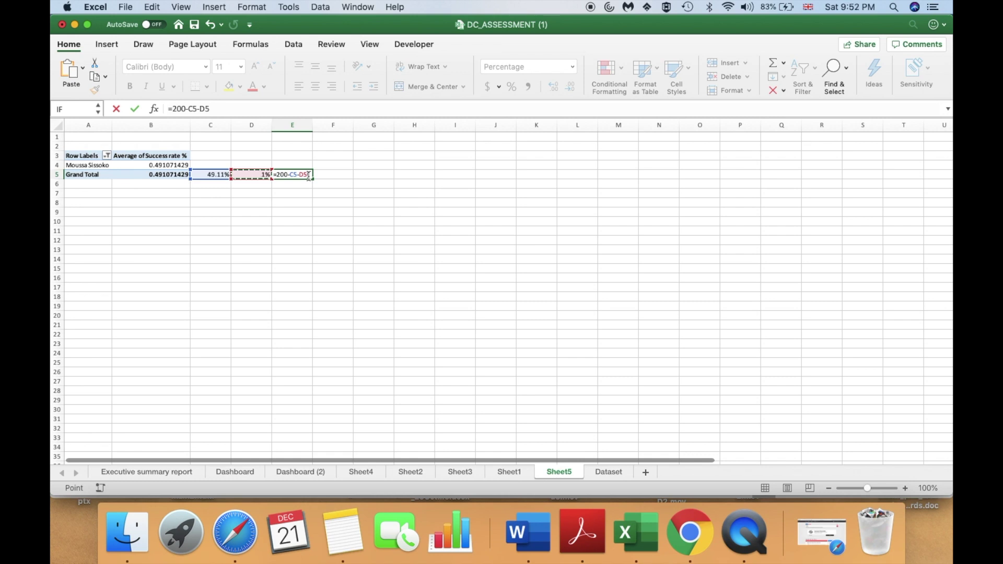
pyautogui.click(280, 172)
pyautogui.press('Return')
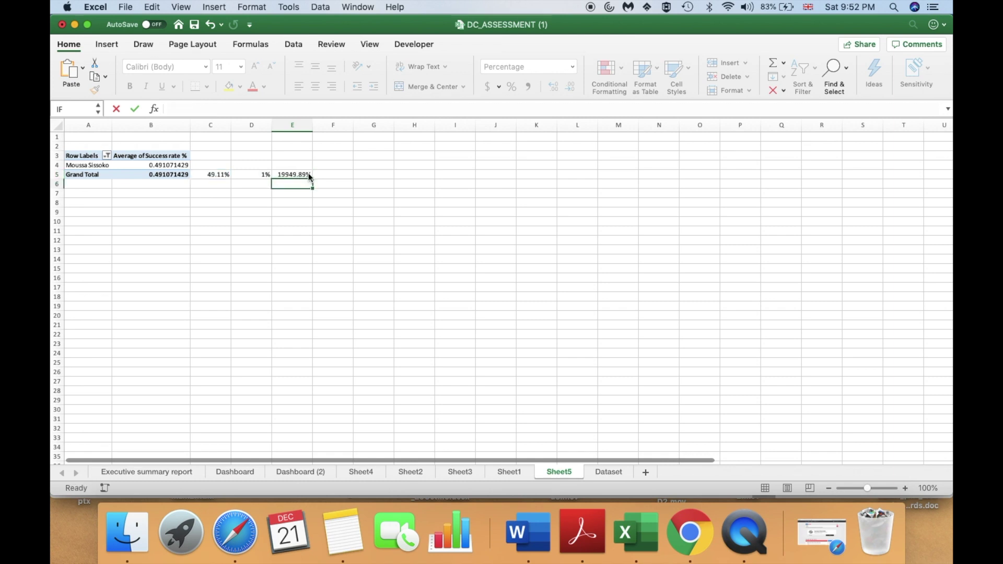
# - Format E5 as Percentage and change its formula to =200%-C5-D5, showing 149.89%
pyautogui.click(308, 174)
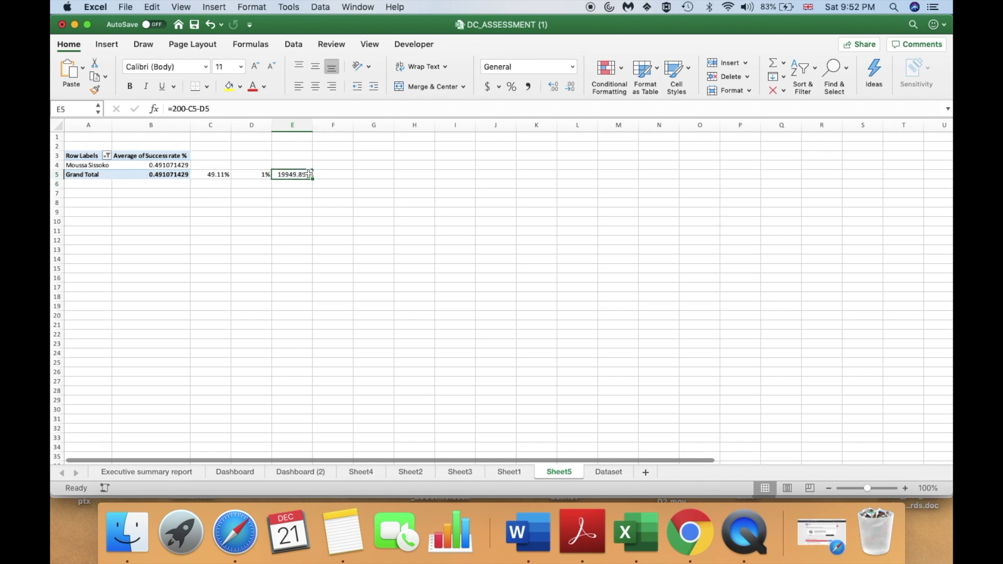
pyautogui.click(543, 67)
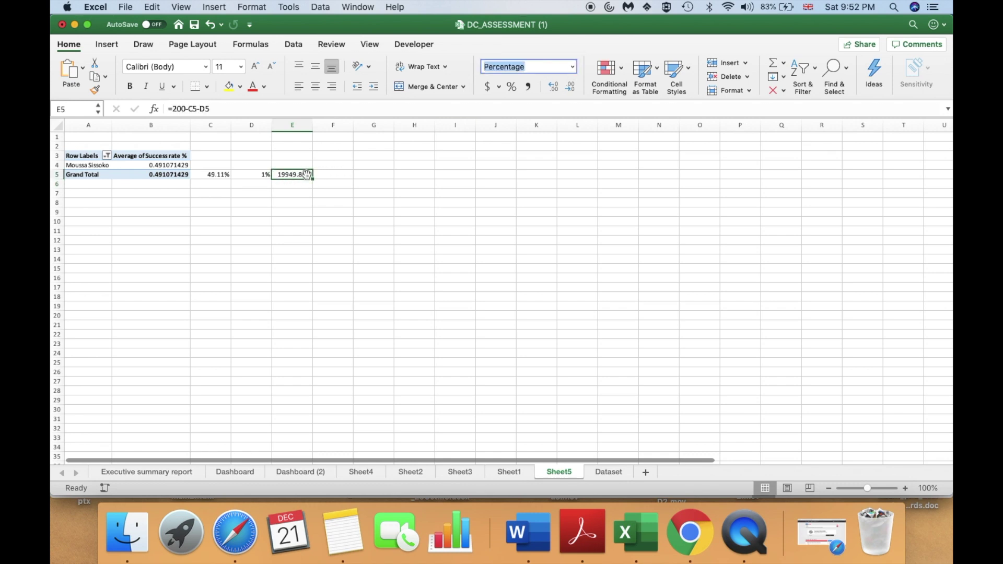
pyautogui.click(573, 66)
pyautogui.click(543, 238)
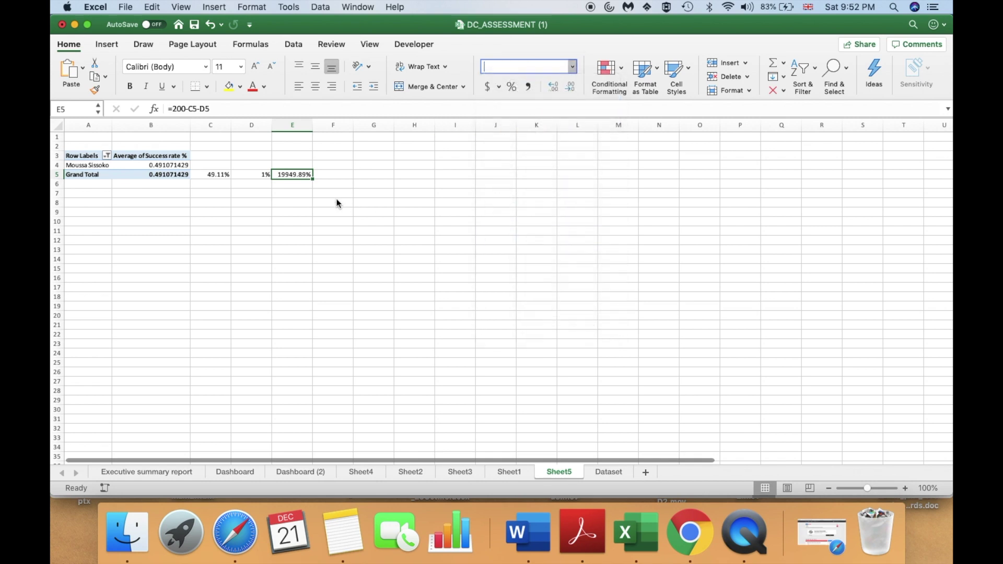
pyautogui.doubleClick(289, 173)
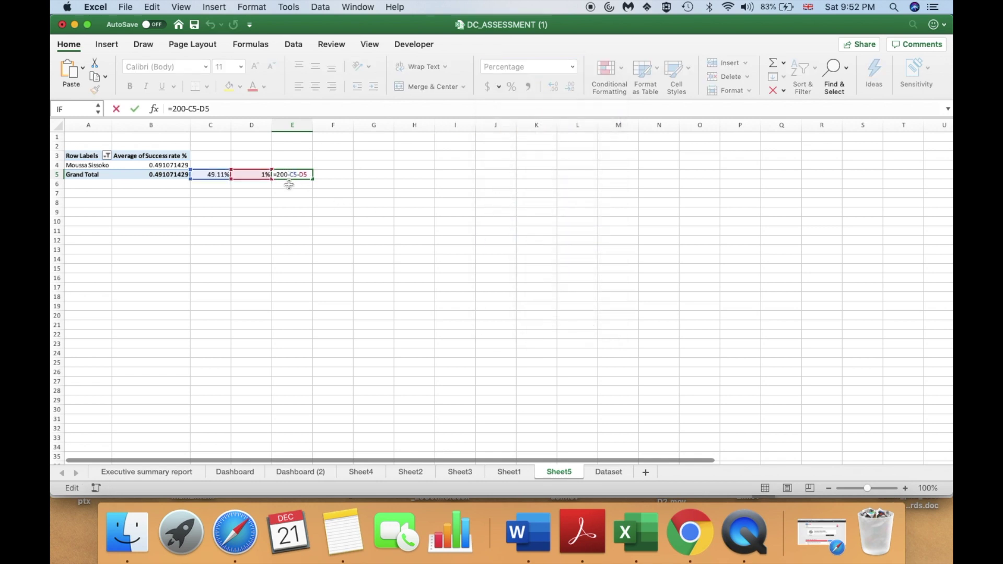
pyautogui.write('%')
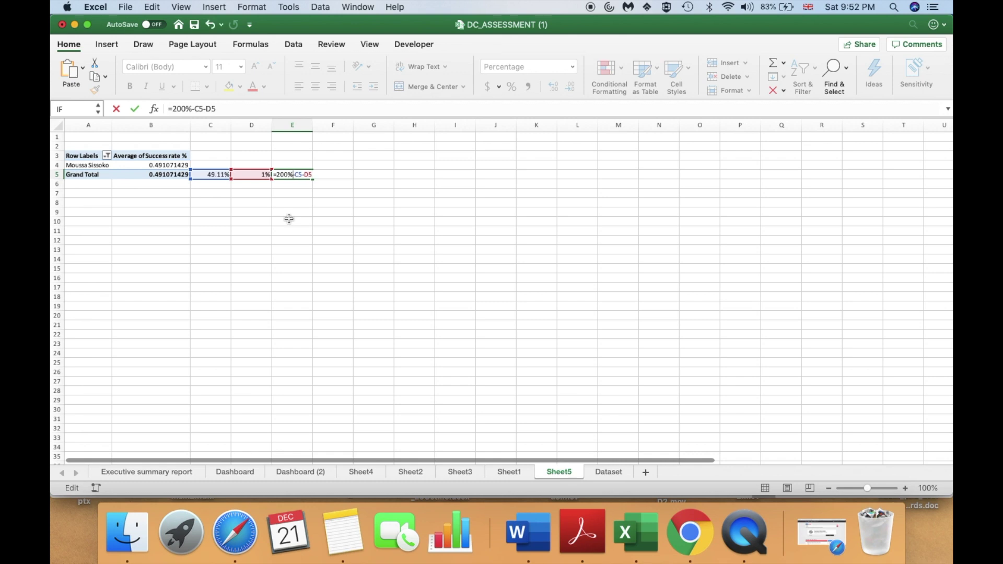
pyautogui.press('Return')
pyautogui.click(455, 343)
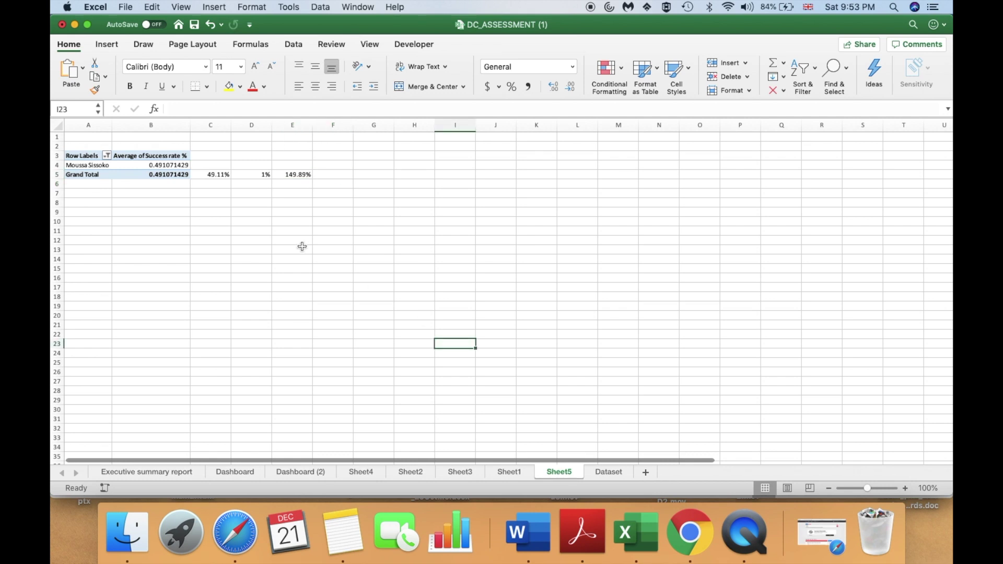
# - Insert an empty doughnut chart from the Pie chart options
pyautogui.click(105, 46)
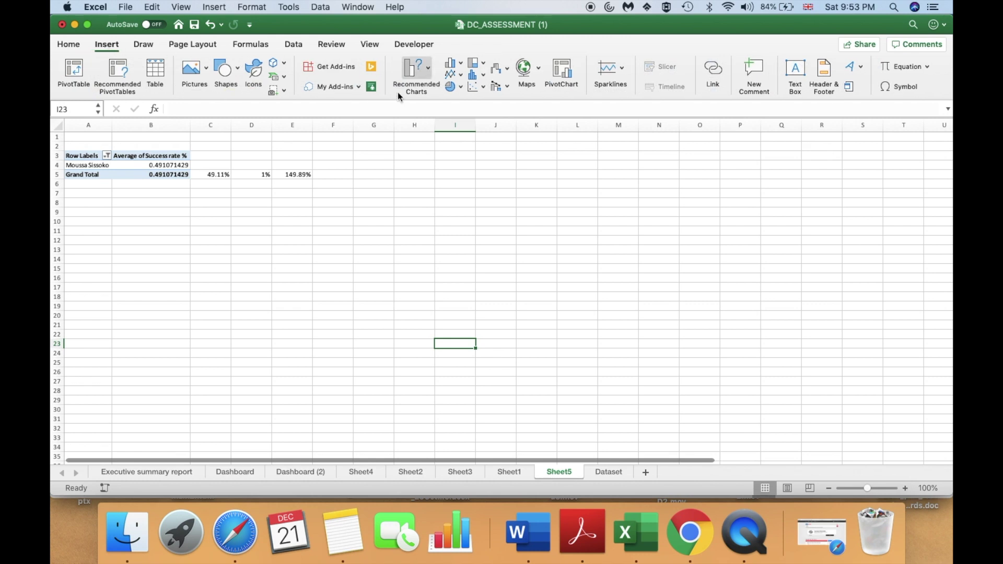
pyautogui.click(460, 86)
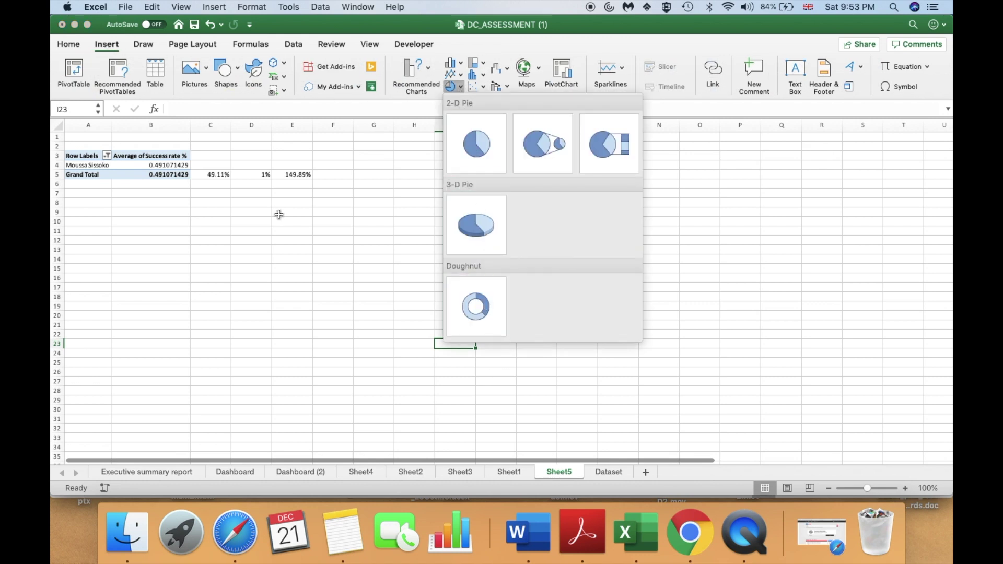
pyautogui.click(256, 216)
pyautogui.click(294, 212)
pyautogui.click(287, 204)
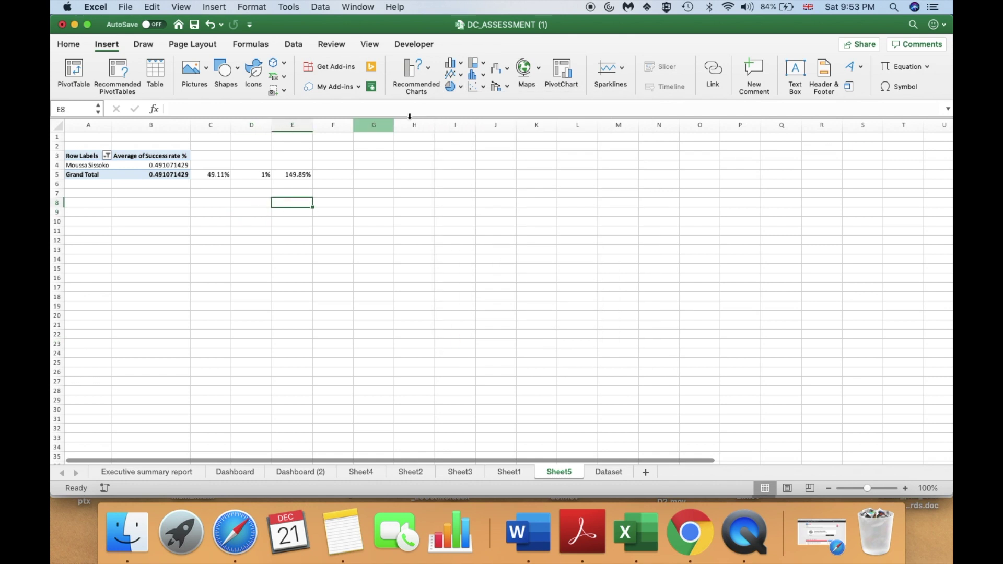
pyautogui.click(451, 87)
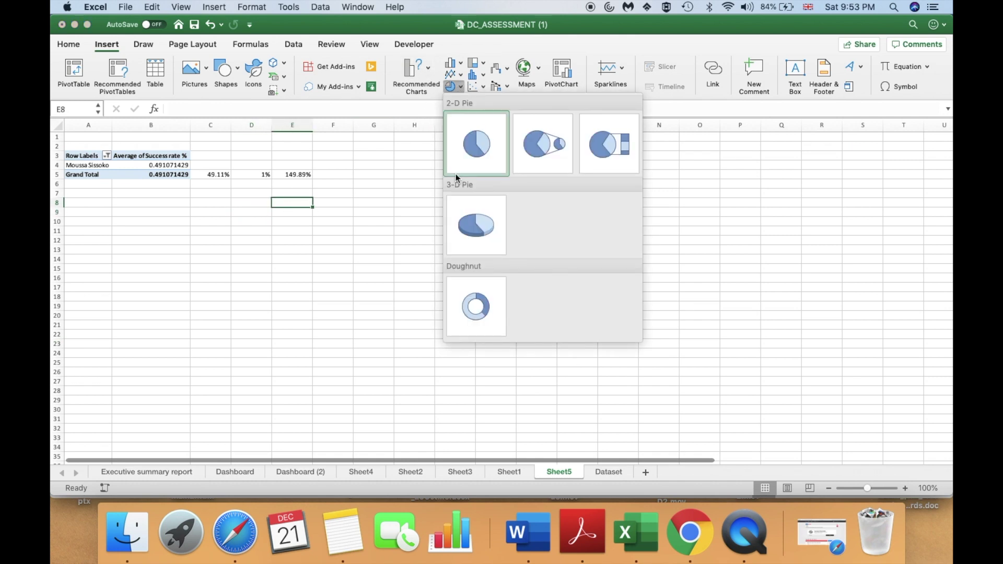
pyautogui.click(475, 307)
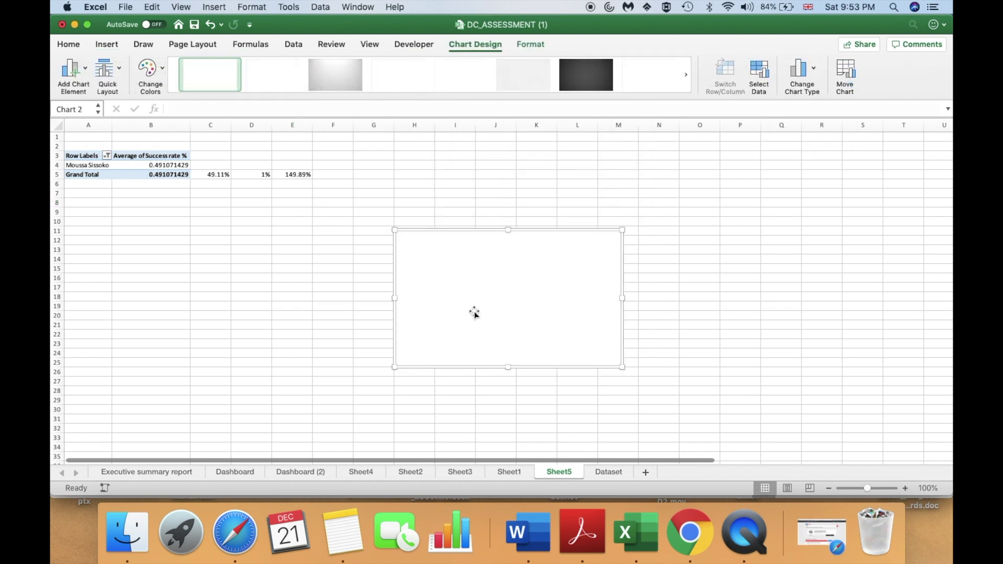
# - Move and enlarge the chart to about 9.88" × 6.44" beside the success-rate table
pyautogui.moveTo(464, 230); pyautogui.dragTo(419, 169)
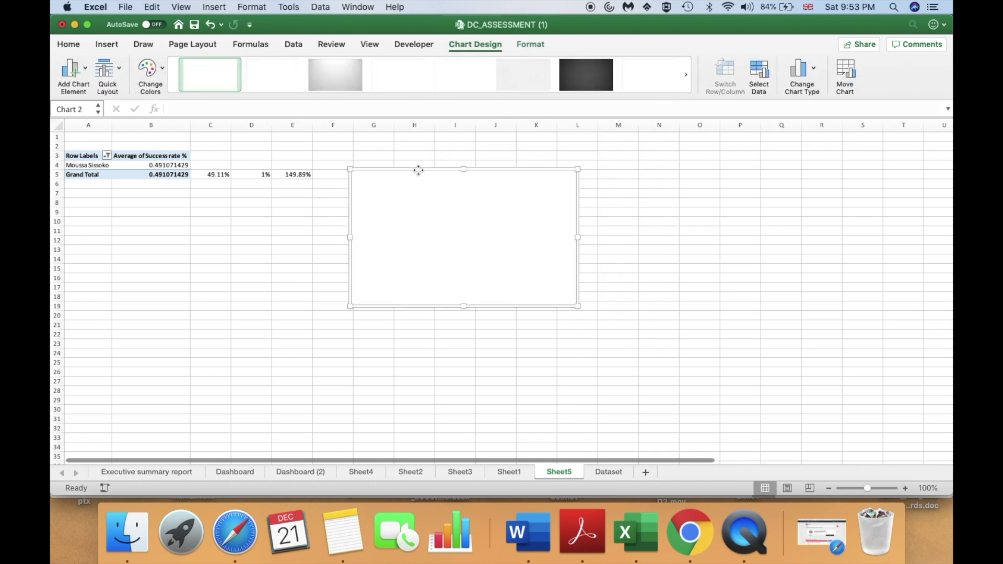
pyautogui.moveTo(348, 307); pyautogui.dragTo(170, 398)
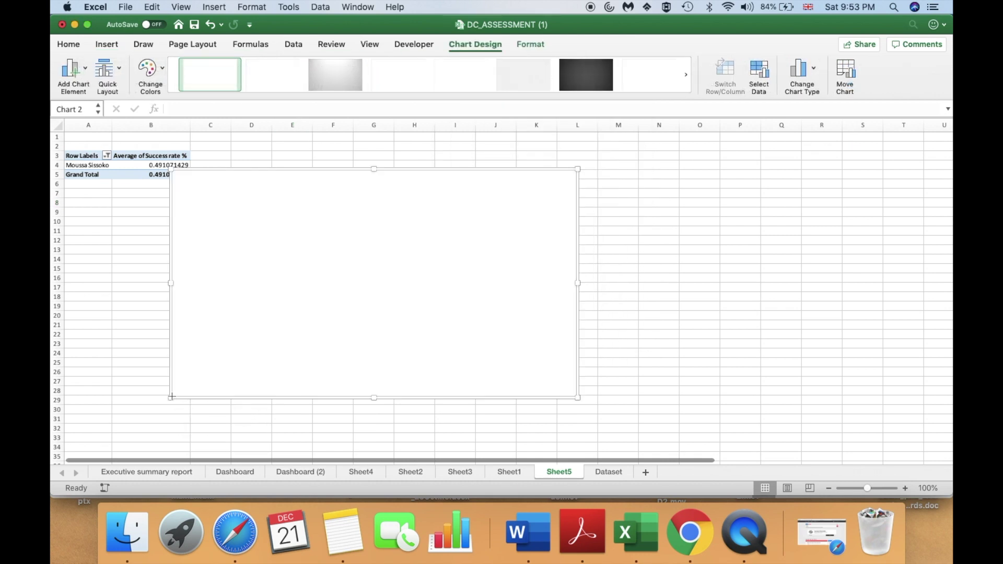
pyautogui.moveTo(415, 170); pyautogui.dragTo(491, 146)
pyautogui.moveTo(653, 374); pyautogui.dragTo(696, 438)
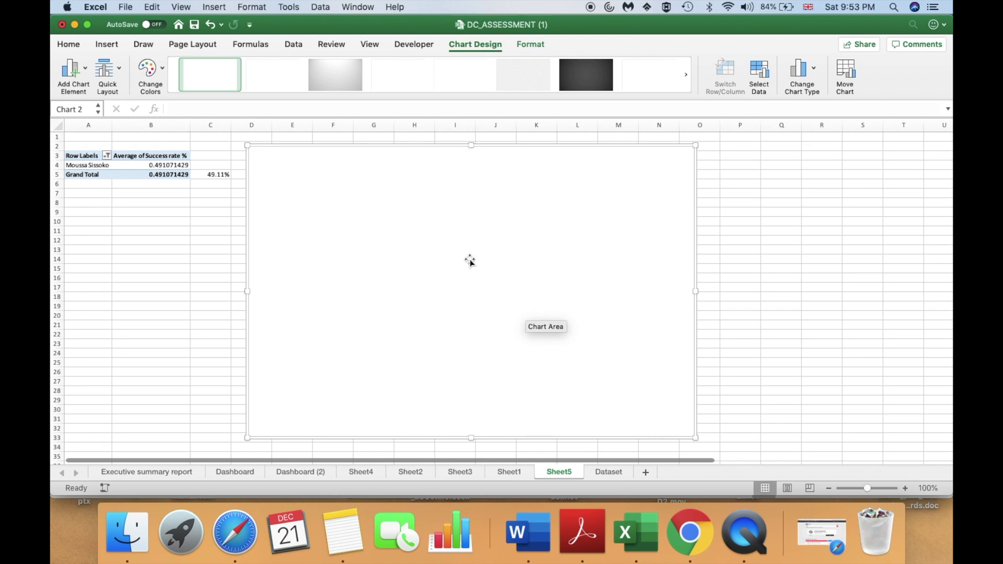
pyautogui.rightClick(470, 261)
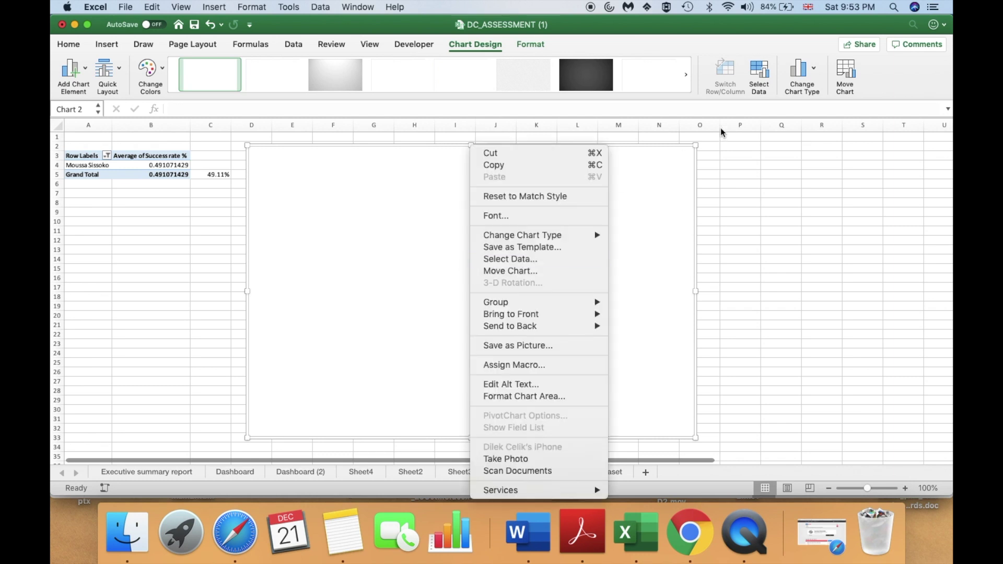
# - Add a series with Y values ={1,1,1,1,1,5} through Select Data
pyautogui.click(534, 260)
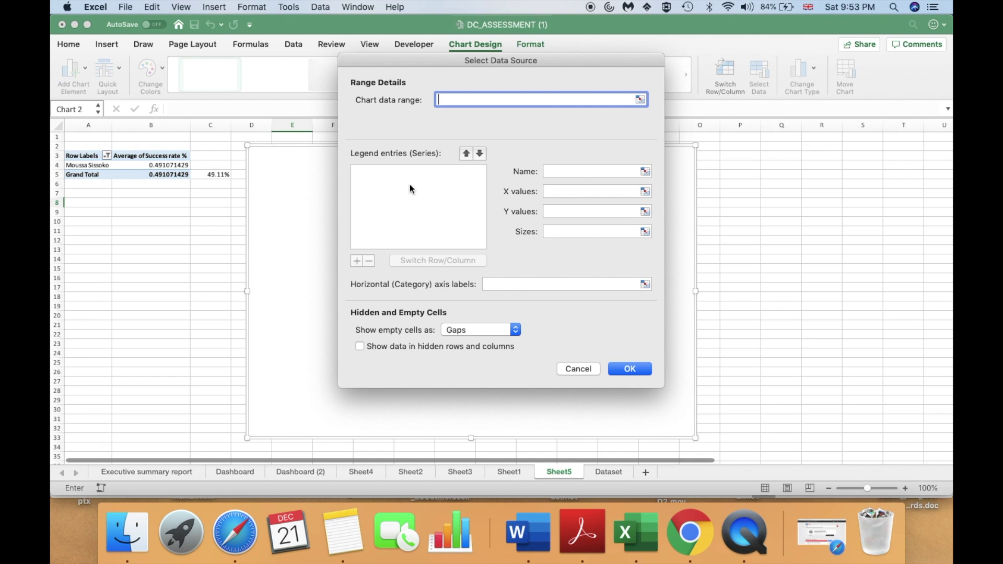
pyautogui.click(356, 261)
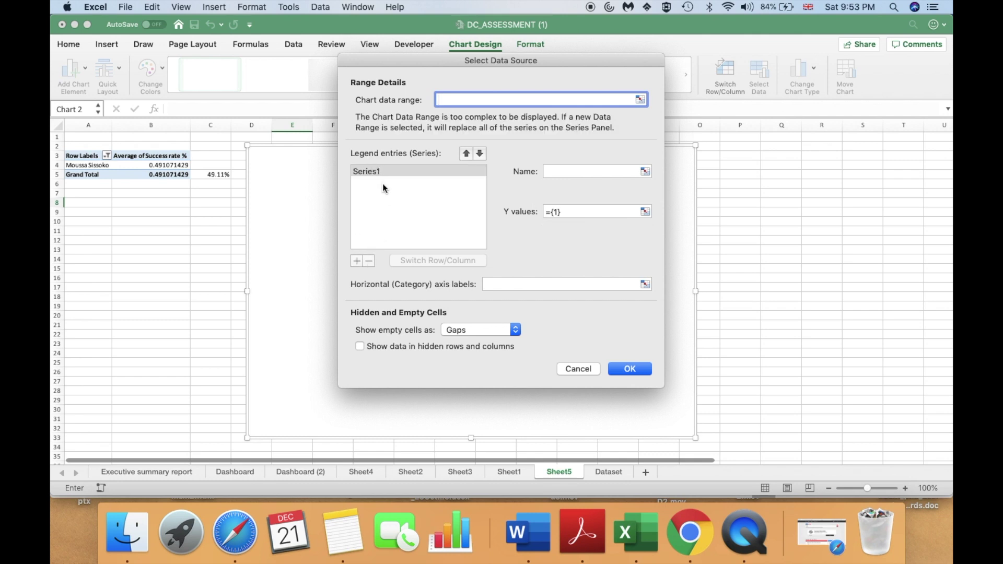
pyautogui.click(556, 211)
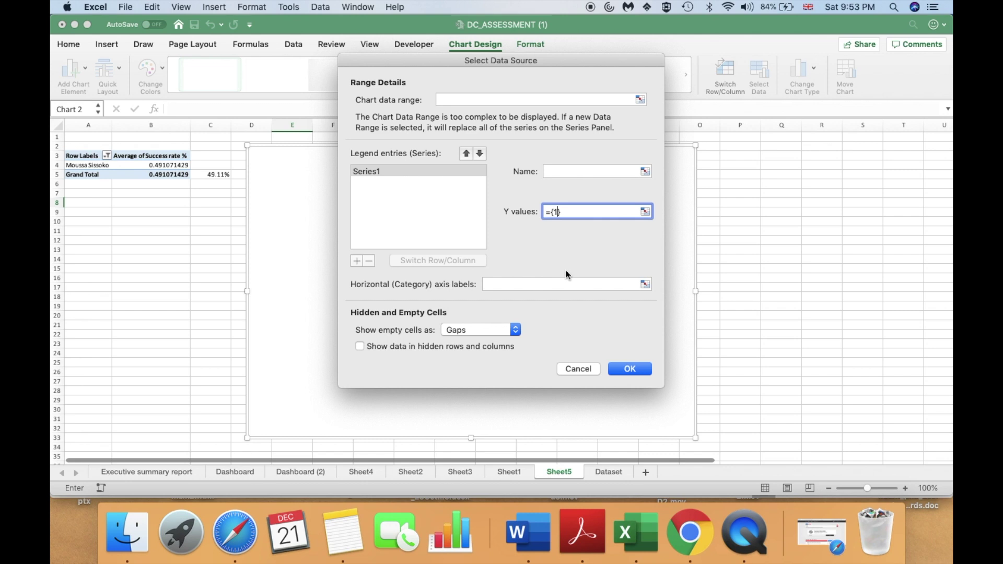
pyautogui.write(',1,1,1,5')
pyautogui.doubleClick(583, 210)
pyautogui.press('super+a')
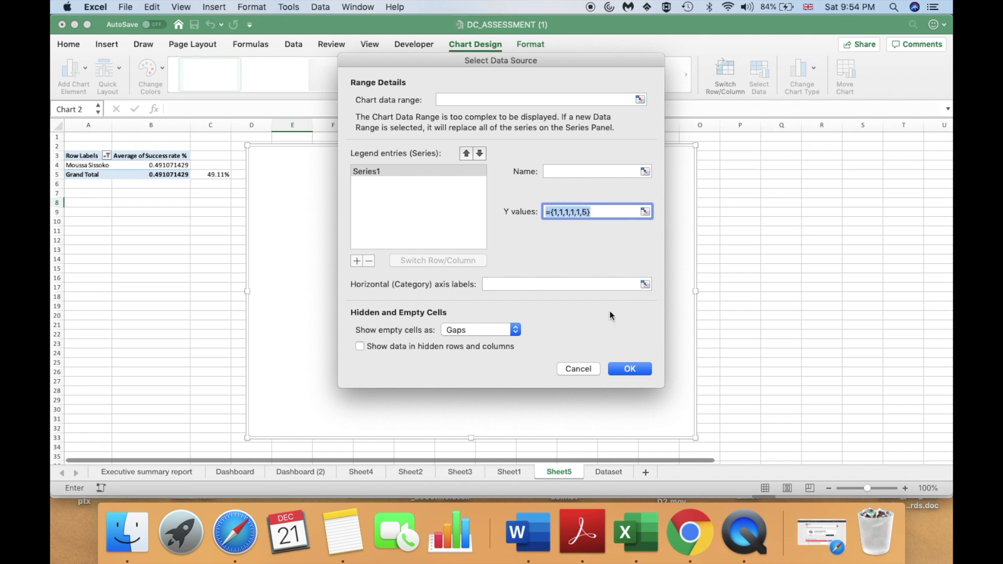
pyautogui.click(630, 369)
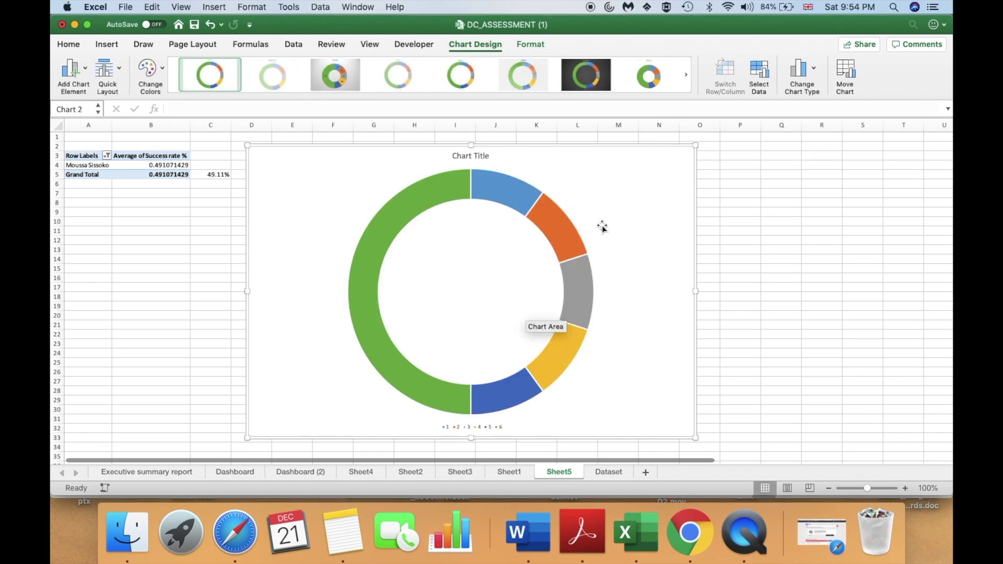
# - Nudge the chart and set the doughnut series' Angle of first slice to 270°
pyautogui.moveTo(589, 152); pyautogui.dragTo(573, 144)
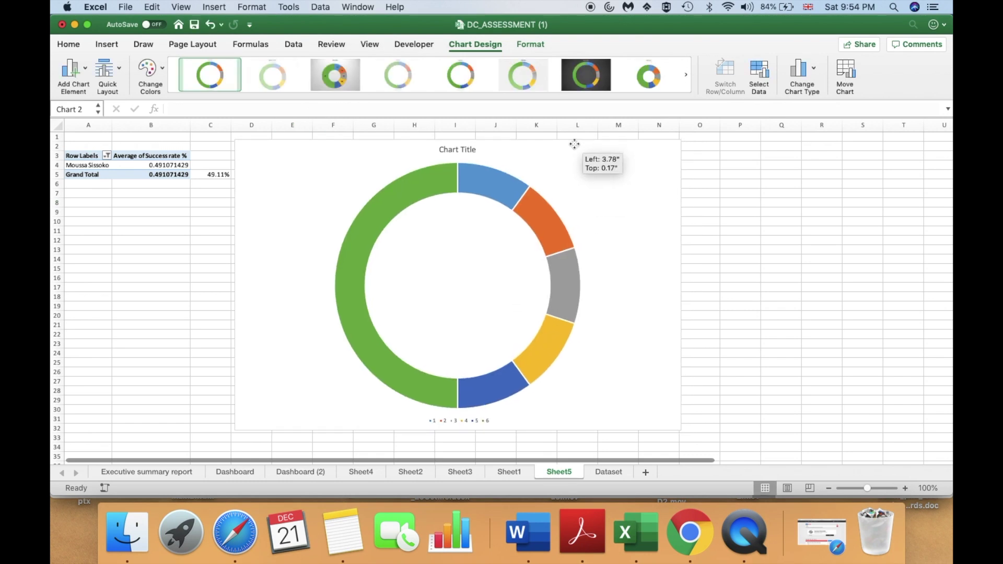
pyautogui.press('Escape')
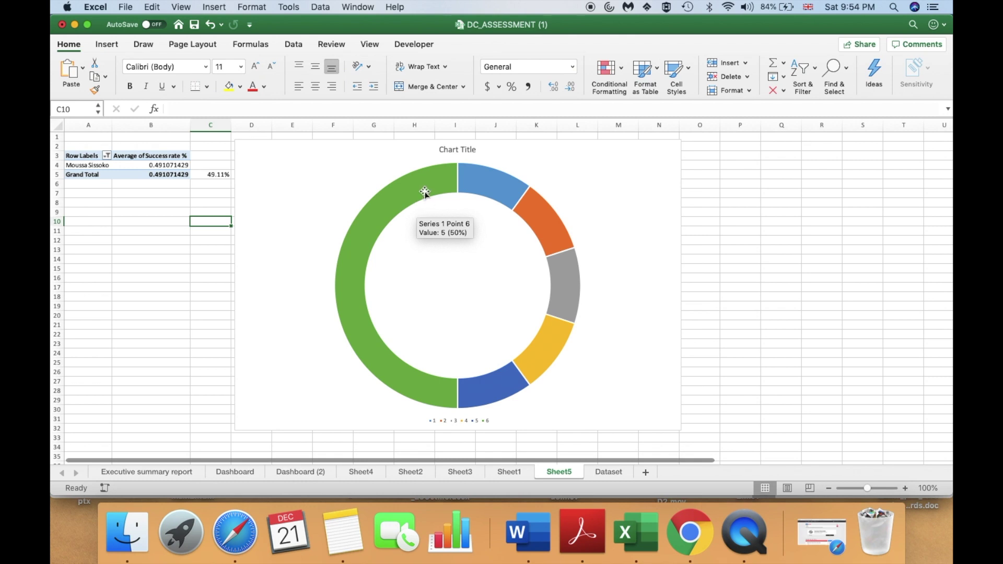
pyautogui.click(428, 187)
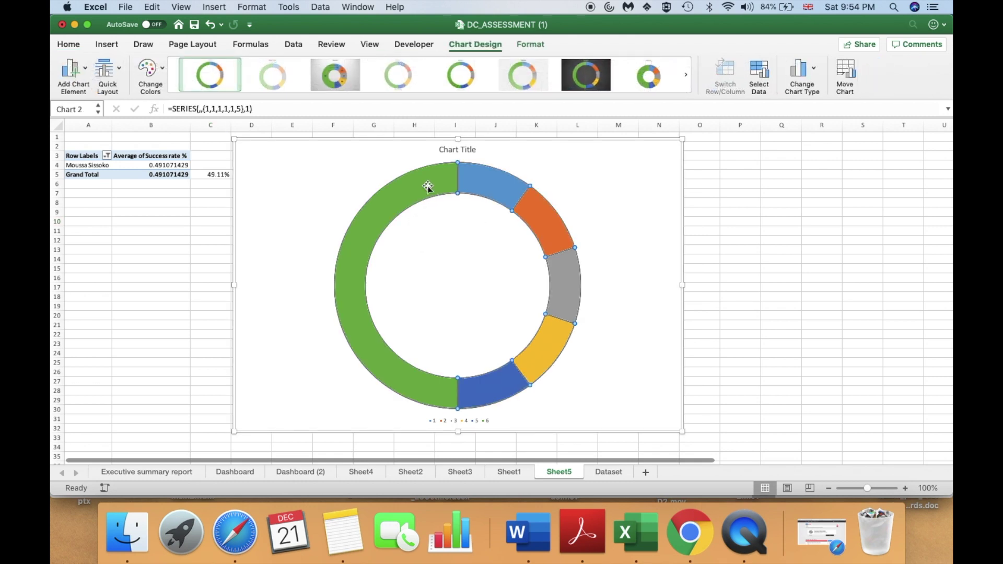
pyautogui.rightClick(427, 188)
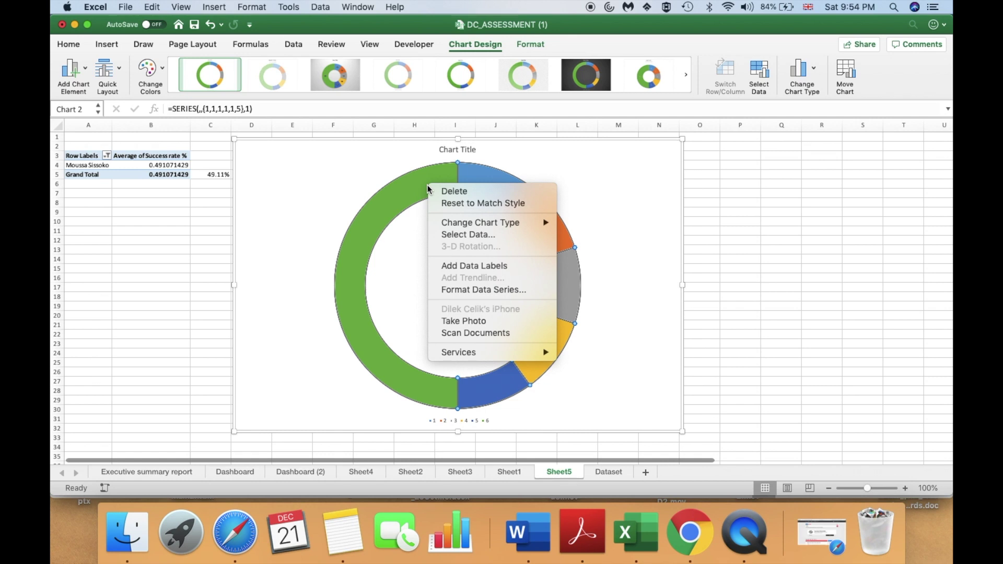
pyautogui.click(464, 291)
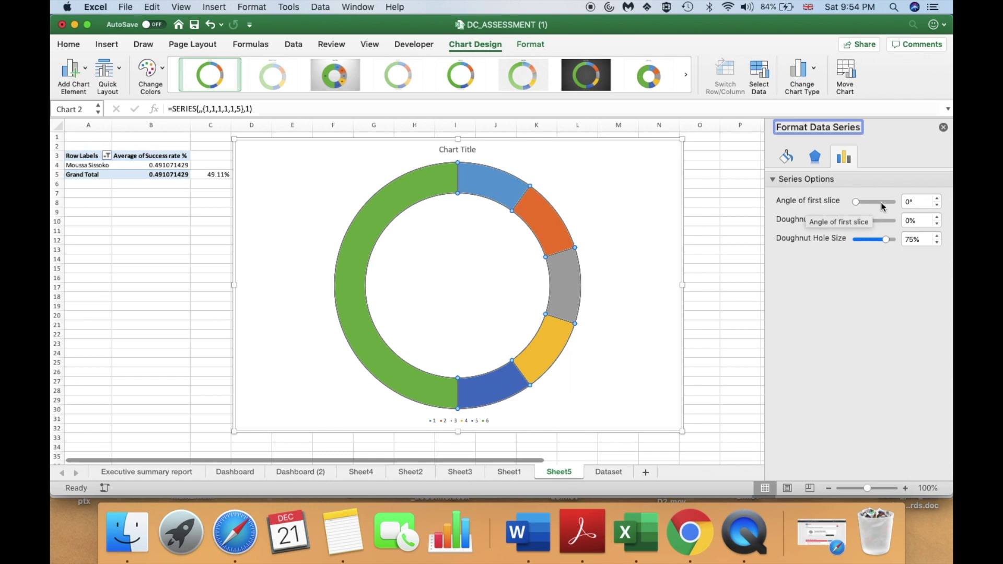
pyautogui.click(917, 201)
pyautogui.write('270')
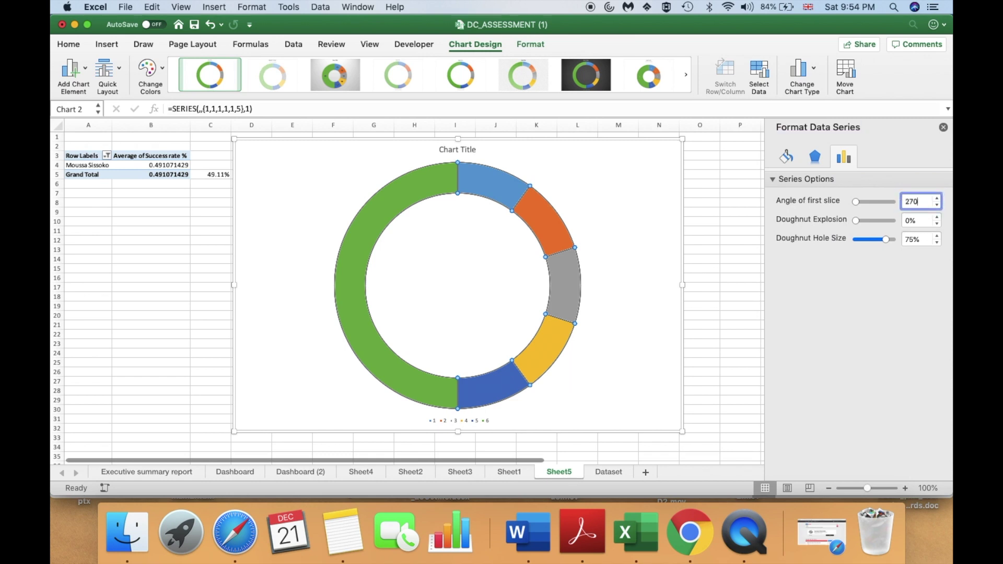
pyautogui.press('Return')
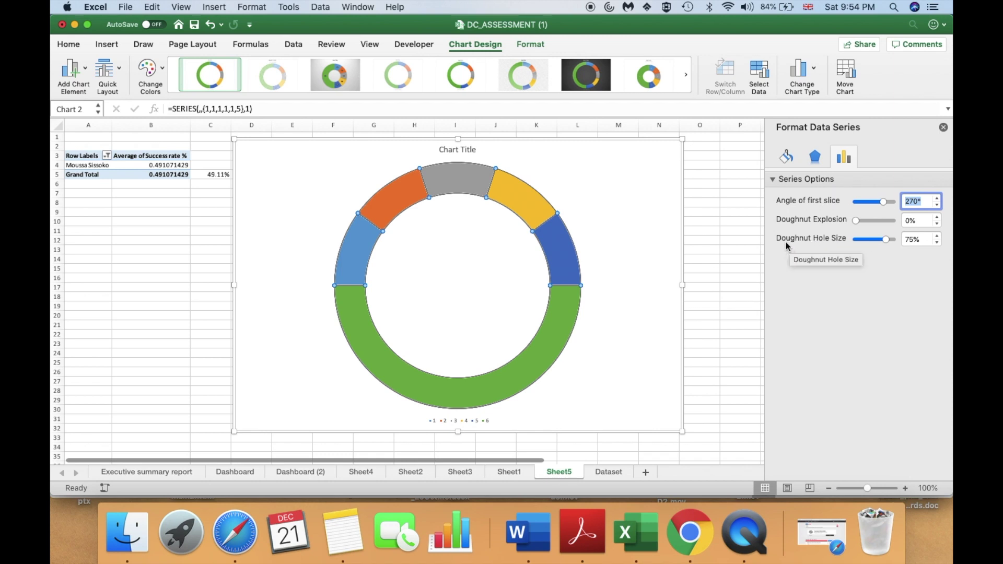
# - Shrink the doughnut hole size to 35%
pyautogui.click(866, 240)
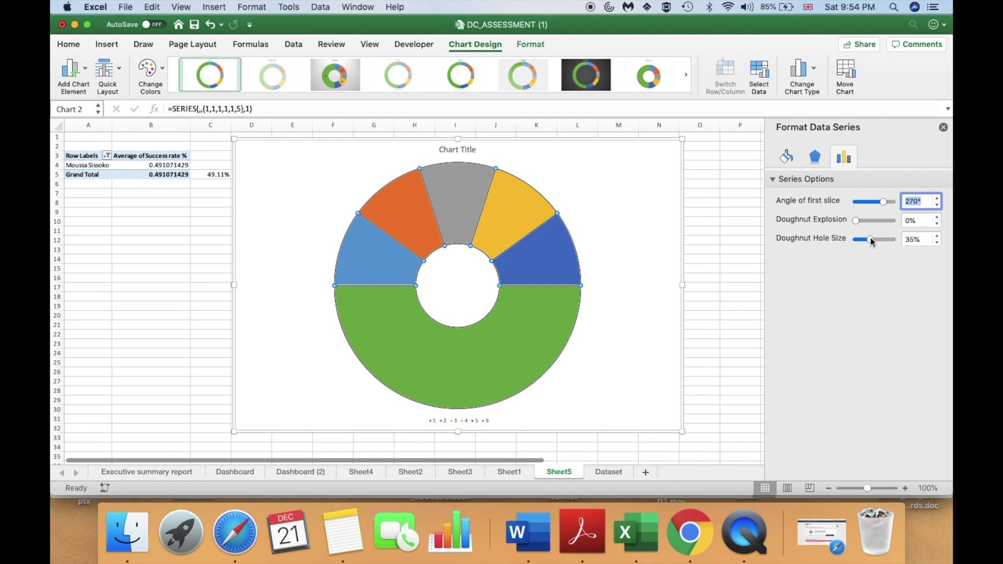
pyautogui.press('super+z')
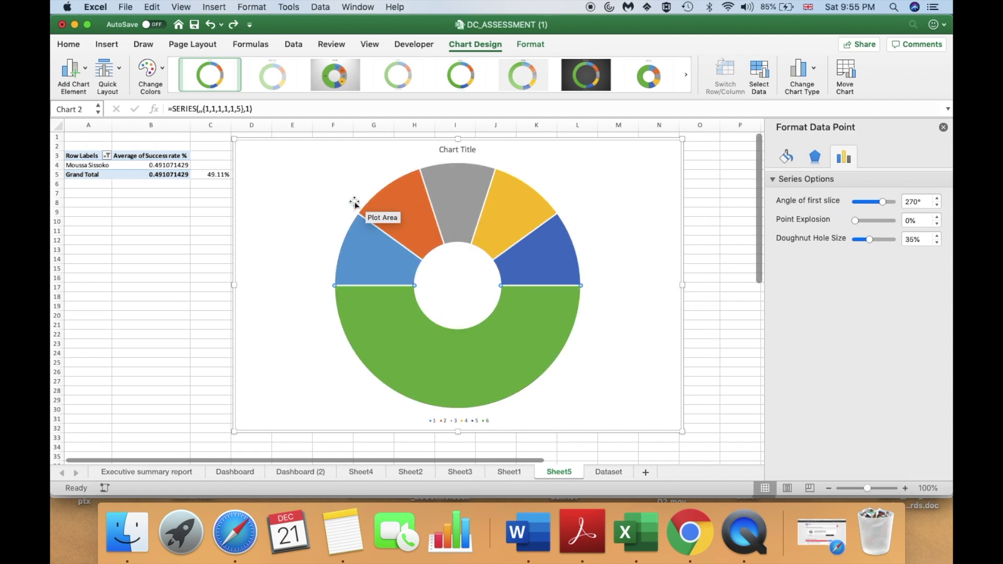
pyautogui.click(308, 184)
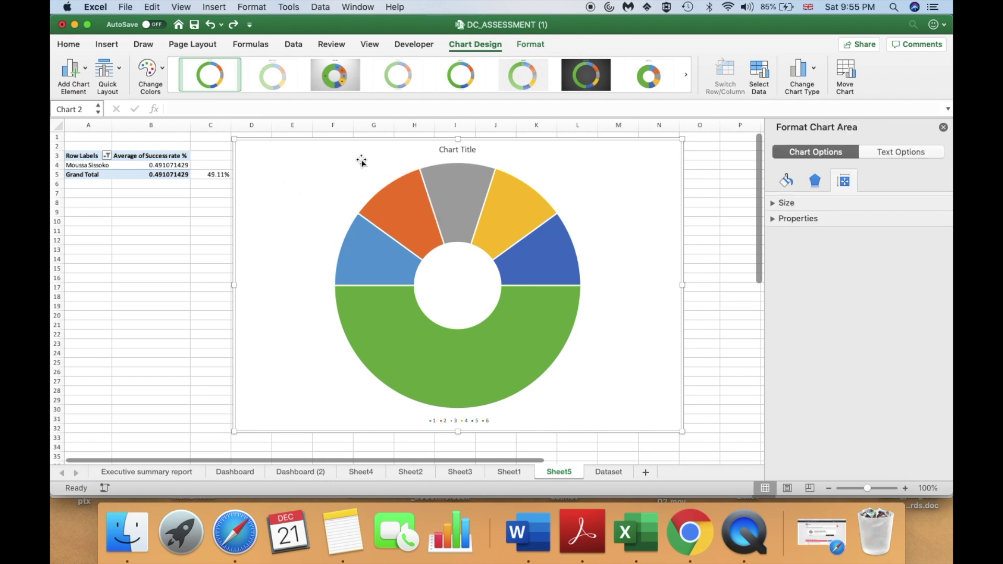
pyautogui.click(429, 183)
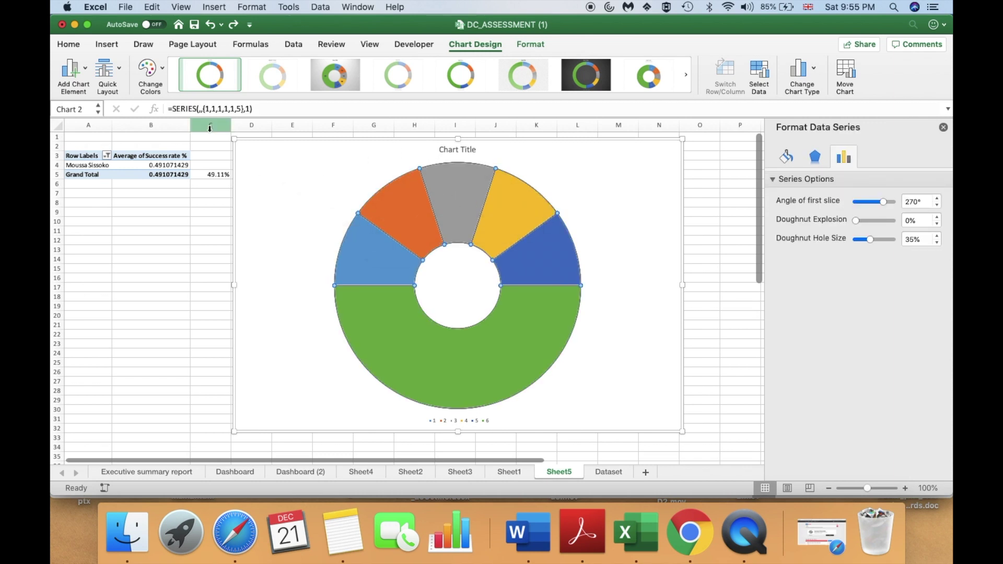
# - Recolour the doughnut with the monochromatic blue colour palette
pyautogui.click(159, 68)
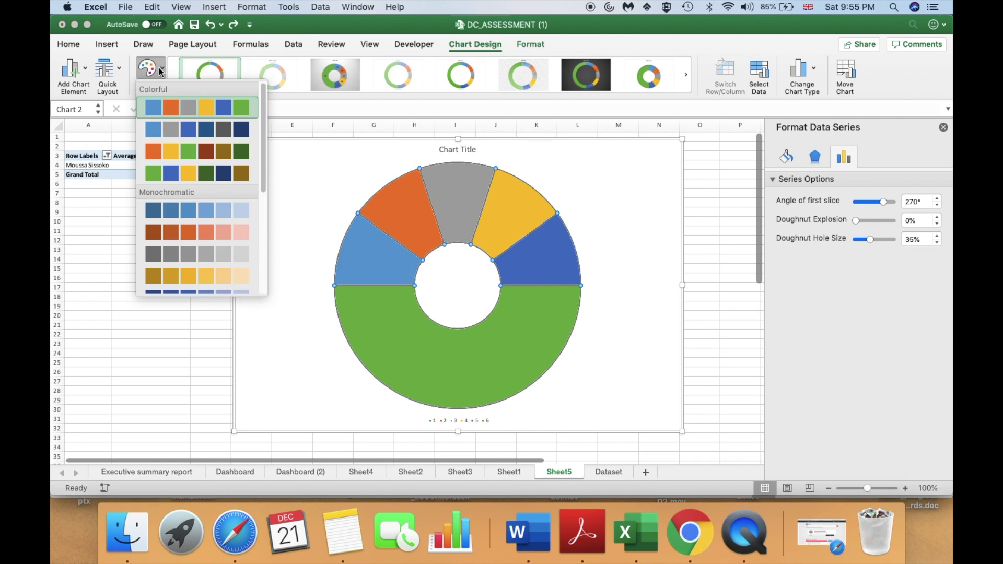
pyautogui.scroll(-10, 196, 227)
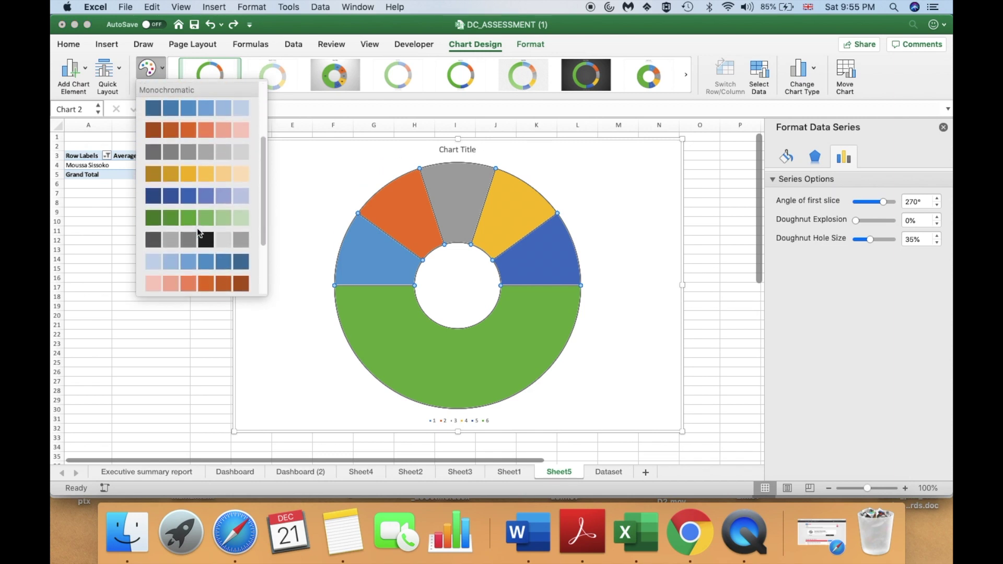
pyautogui.scroll(-5, 196, 228)
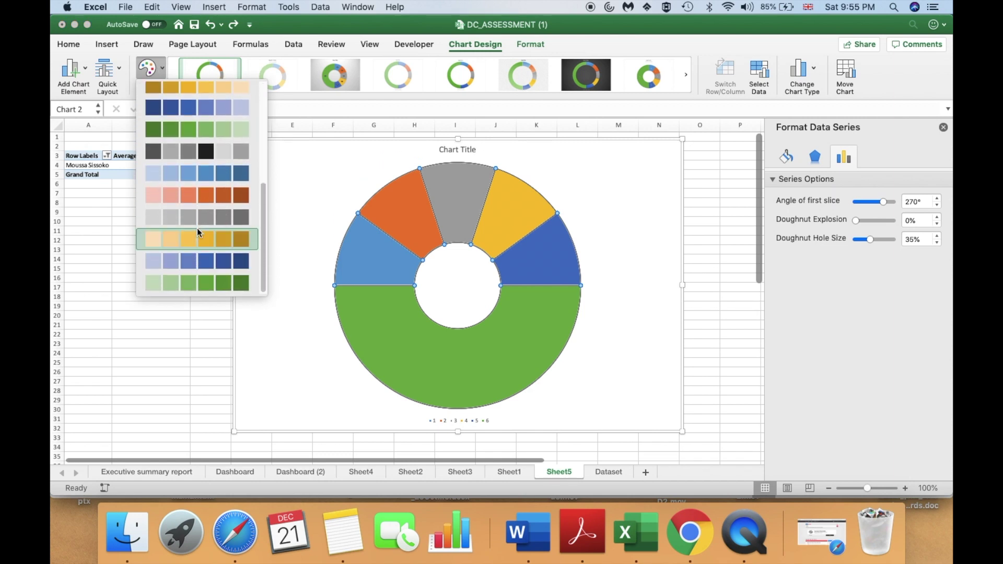
pyautogui.click(209, 265)
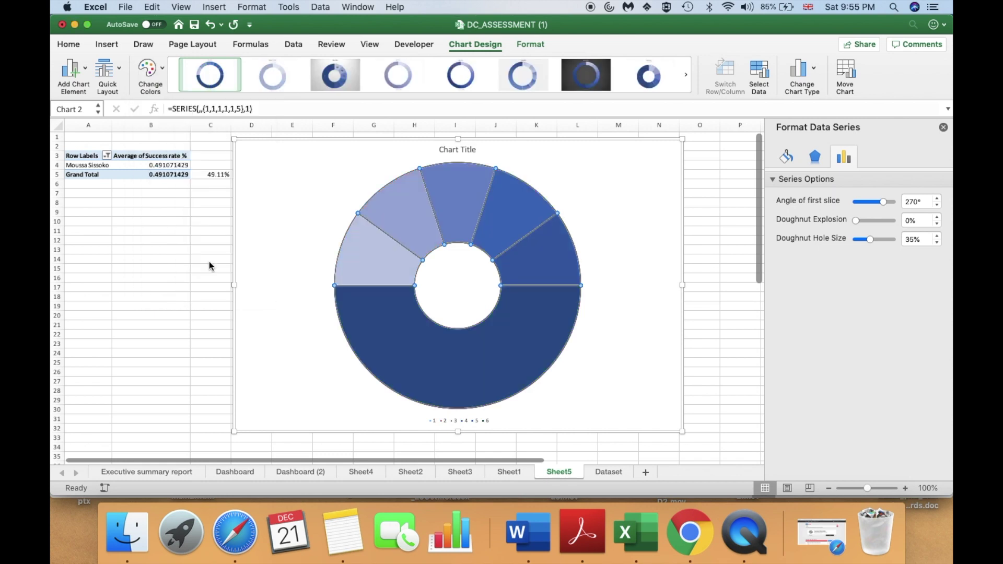
# - Give the large bottom slice No fill, leaving a five-segment half-circle arc
pyautogui.click(395, 323)
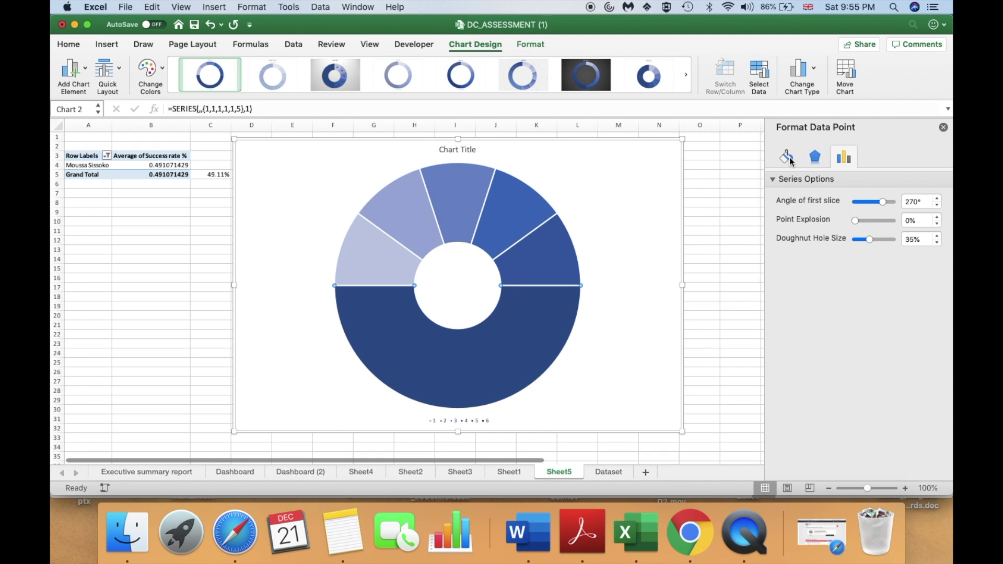
pyautogui.click(788, 158)
pyautogui.click(773, 179)
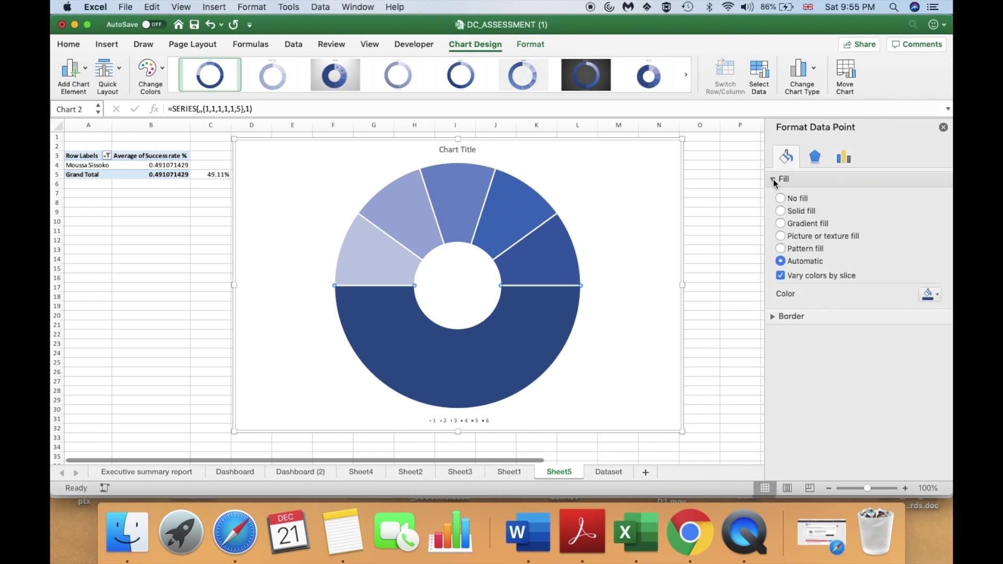
pyautogui.click(781, 199)
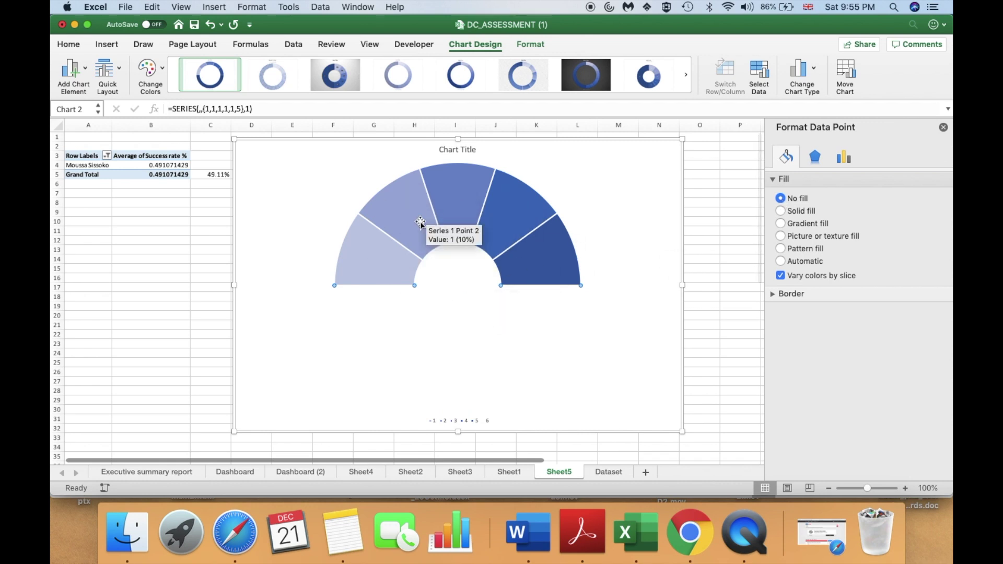
pyautogui.moveTo(530, 140); pyautogui.dragTo(540, 148)
pyautogui.click(559, 313)
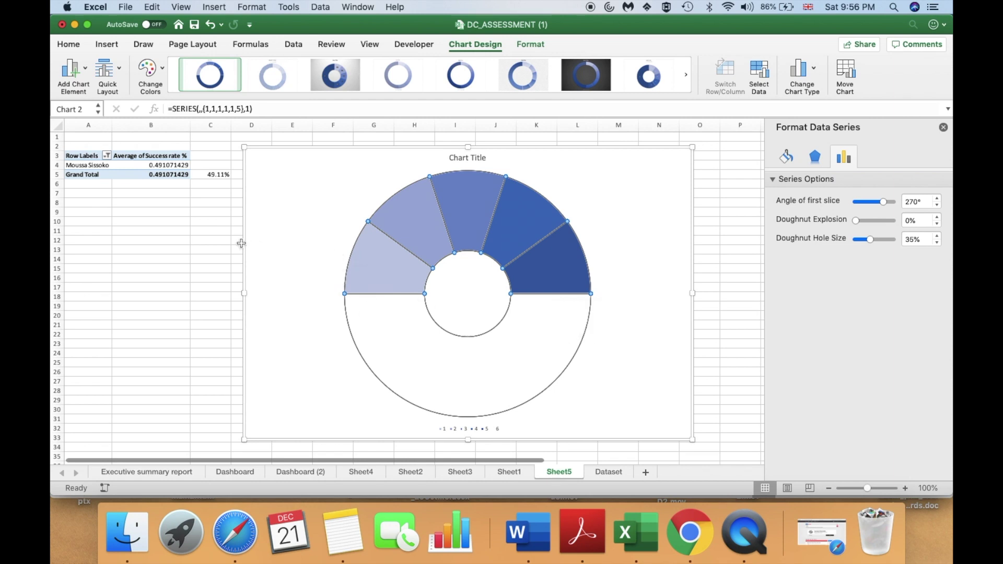
pyautogui.click(483, 192)
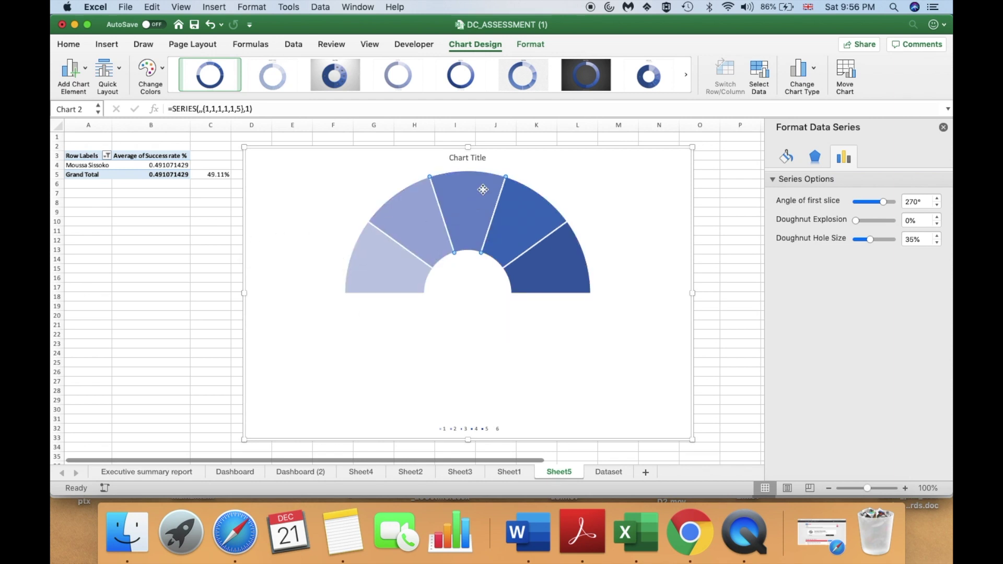
pyautogui.click(568, 170)
pyautogui.click(639, 181)
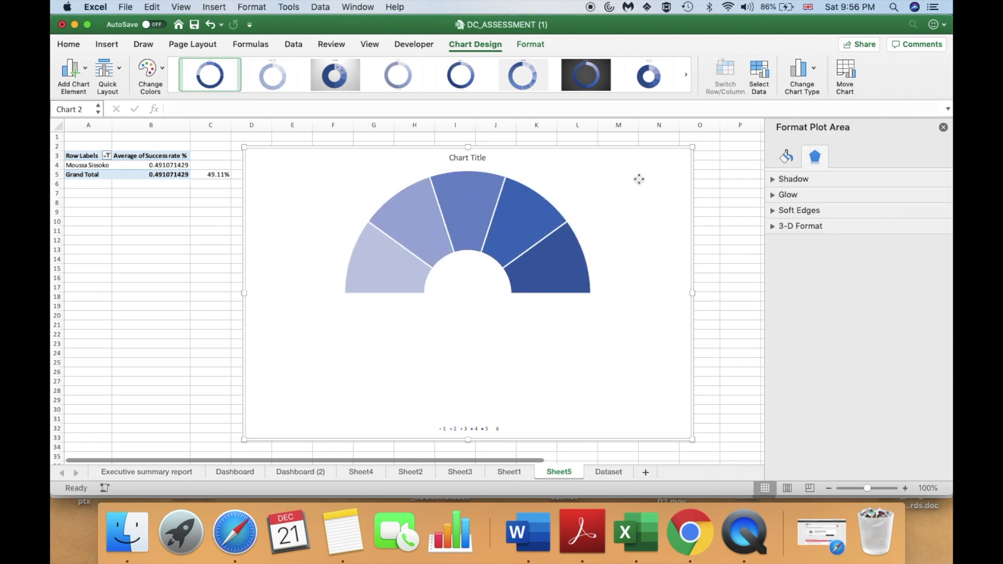
# - Add Series2 to the gauge chart with values from Sheet5 cells C5:E5, forming an outer ring
pyautogui.rightClick(639, 180)
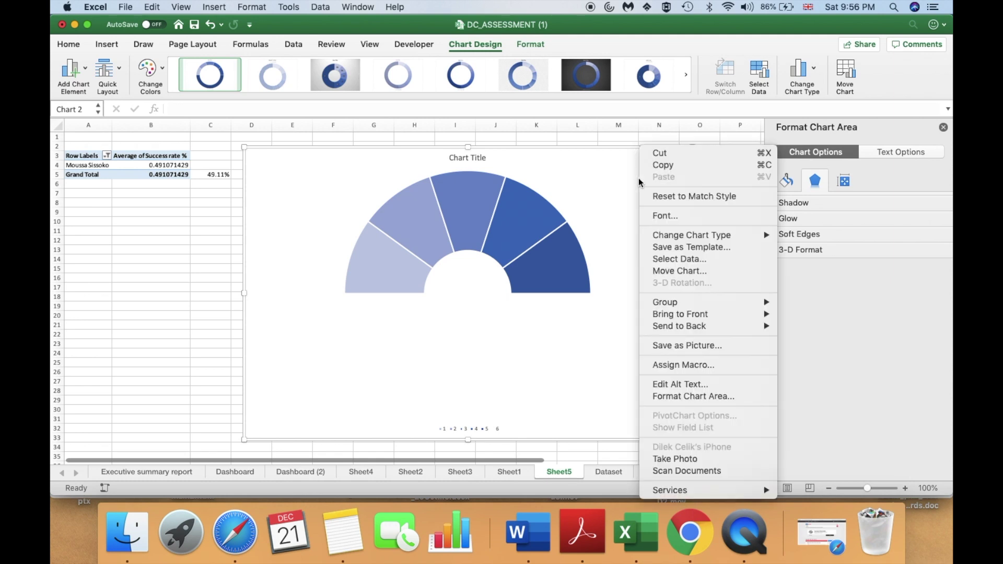
pyautogui.click(658, 259)
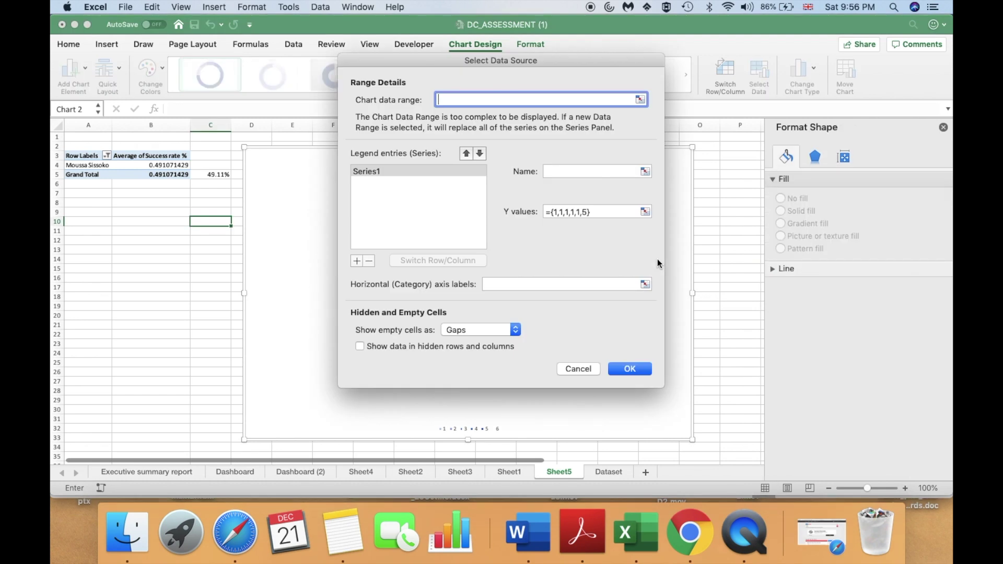
pyautogui.click(356, 261)
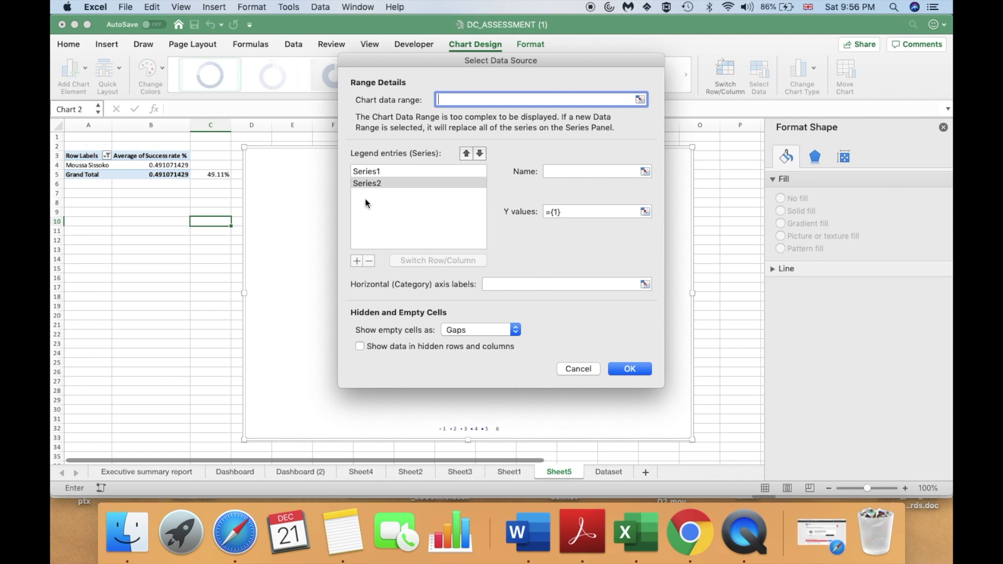
pyautogui.click(544, 211)
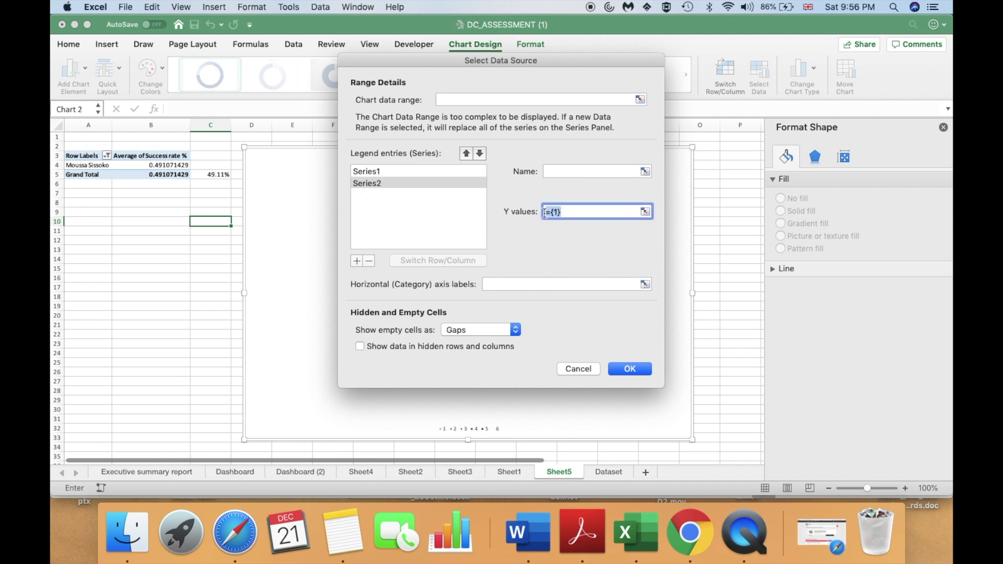
pyautogui.press('BackSpace')
pyautogui.moveTo(439, 61); pyautogui.dragTo(485, 81)
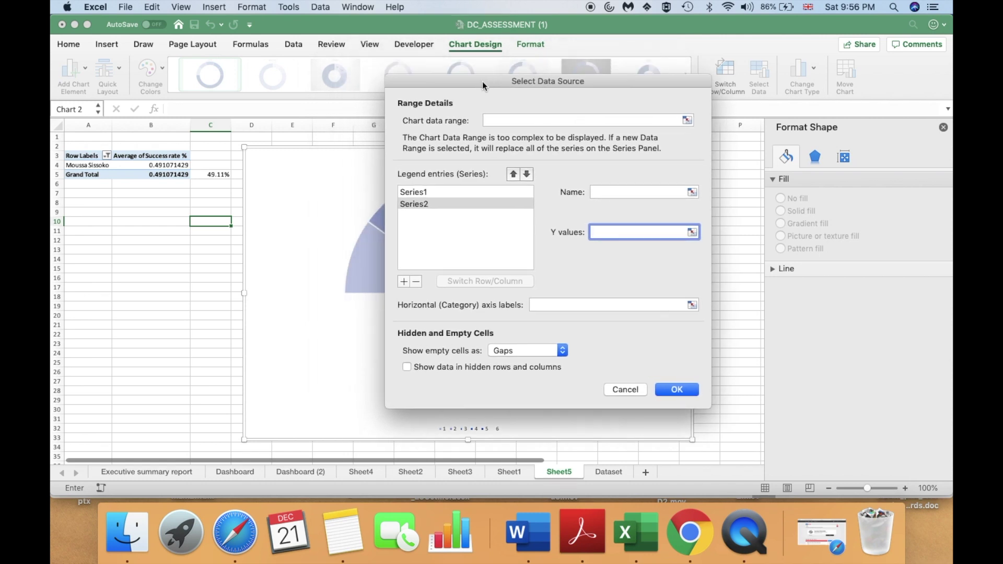
pyautogui.moveTo(214, 174); pyautogui.dragTo(284, 168)
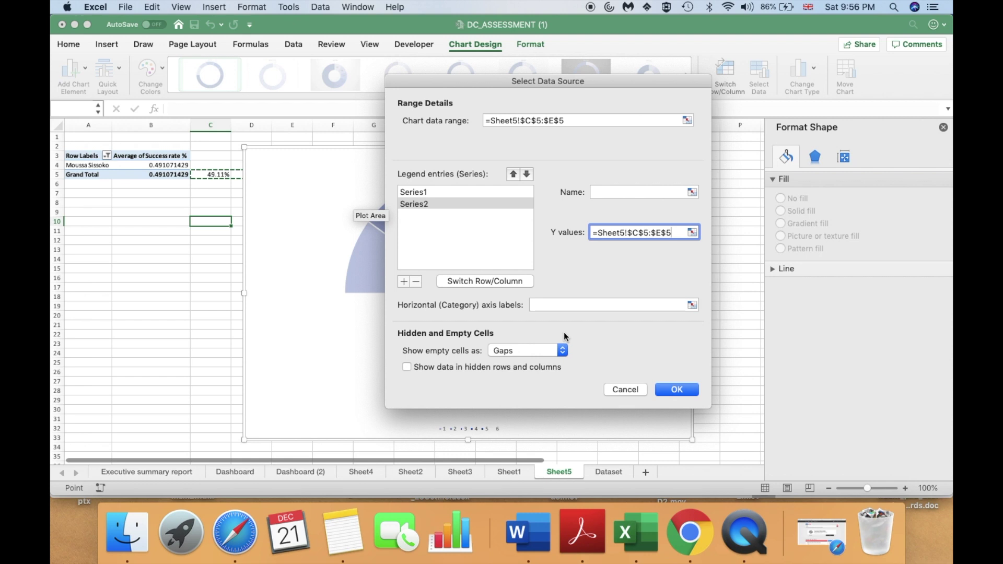
pyautogui.click(676, 390)
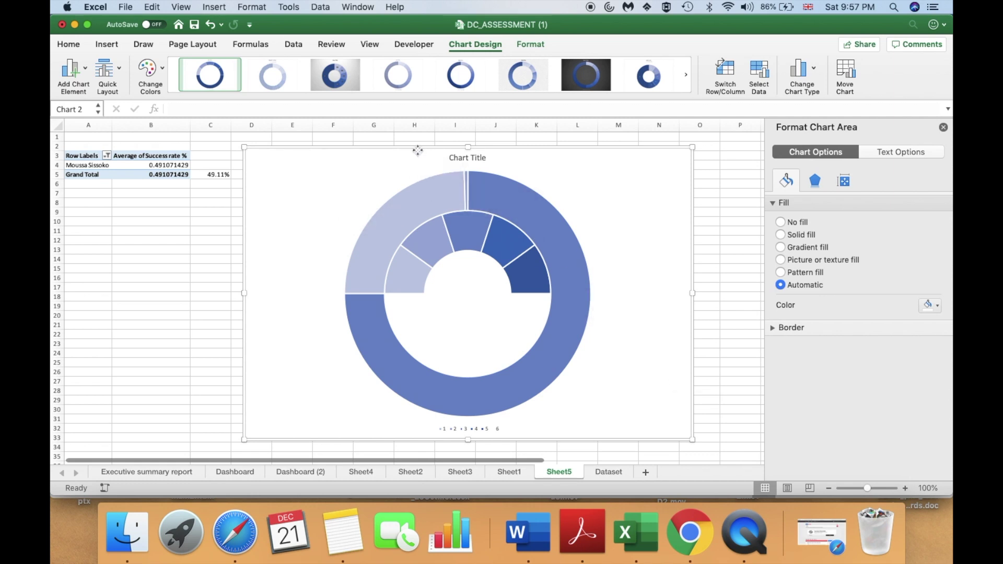
# - Undo the last chart change and switch the outer ring series to a 2-D pie
pyautogui.moveTo(440, 176); pyautogui.dragTo(443, 213)
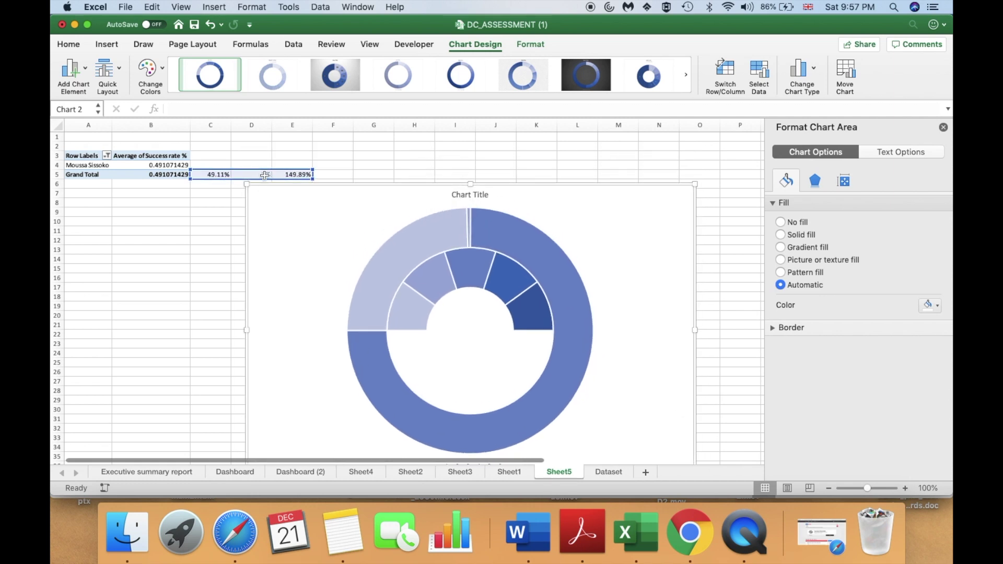
pyautogui.press('super+z')
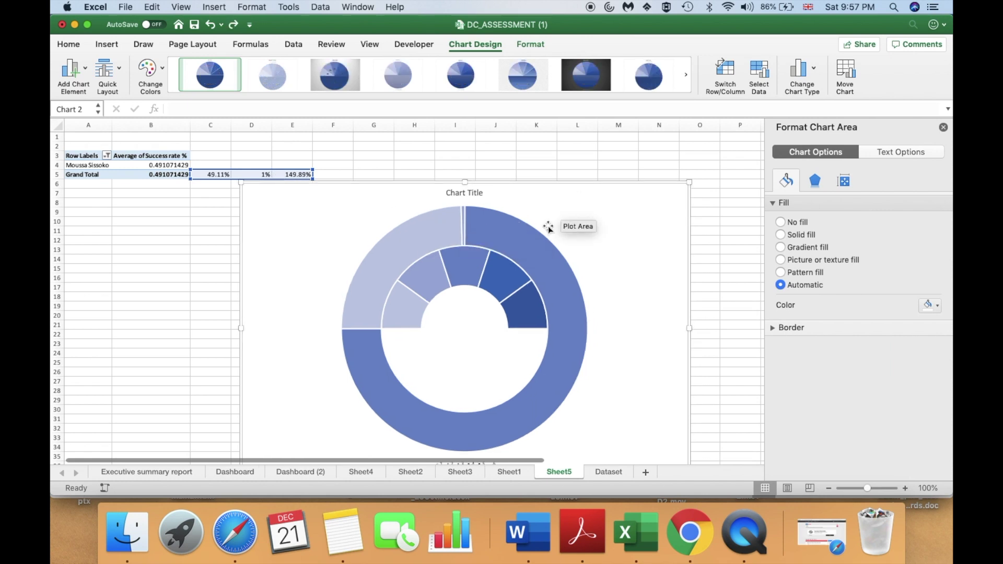
pyautogui.click(521, 242)
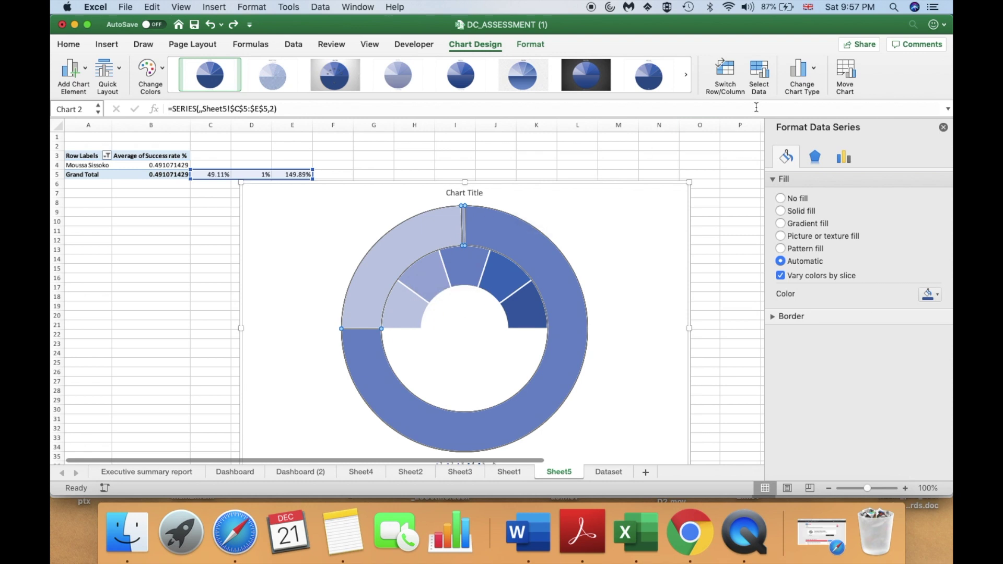
pyautogui.click(807, 80)
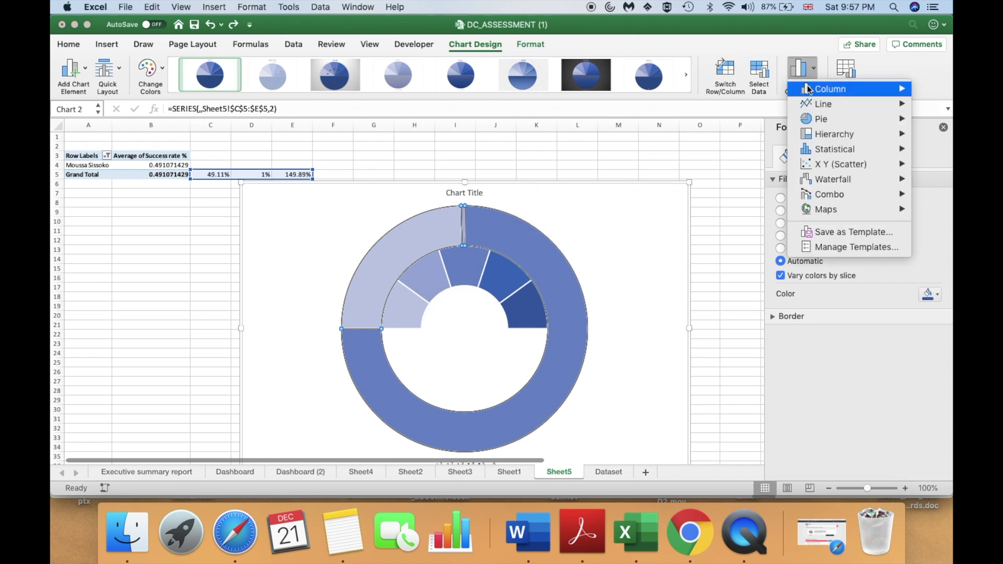
pyautogui.moveTo(811, 123)
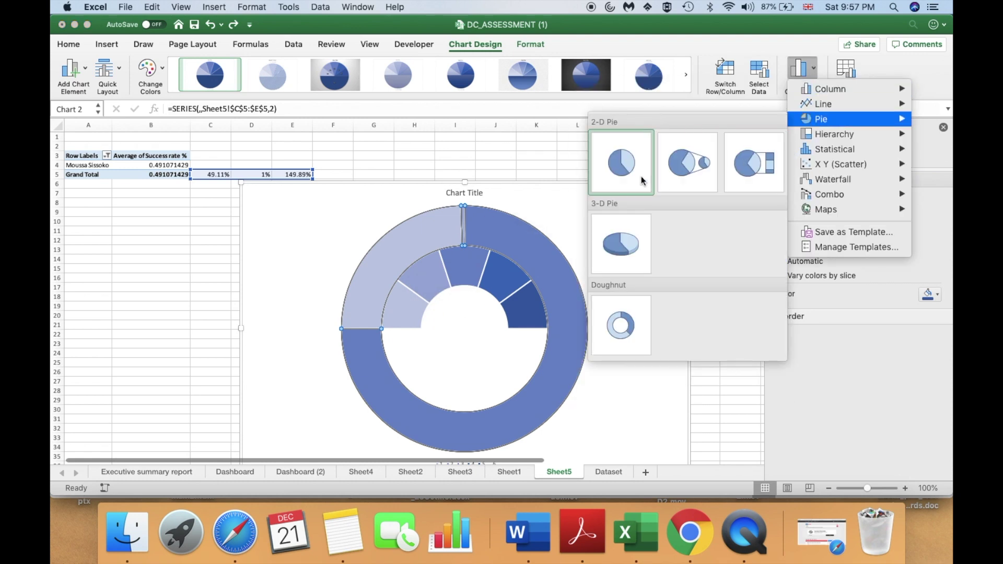
pyautogui.click(618, 172)
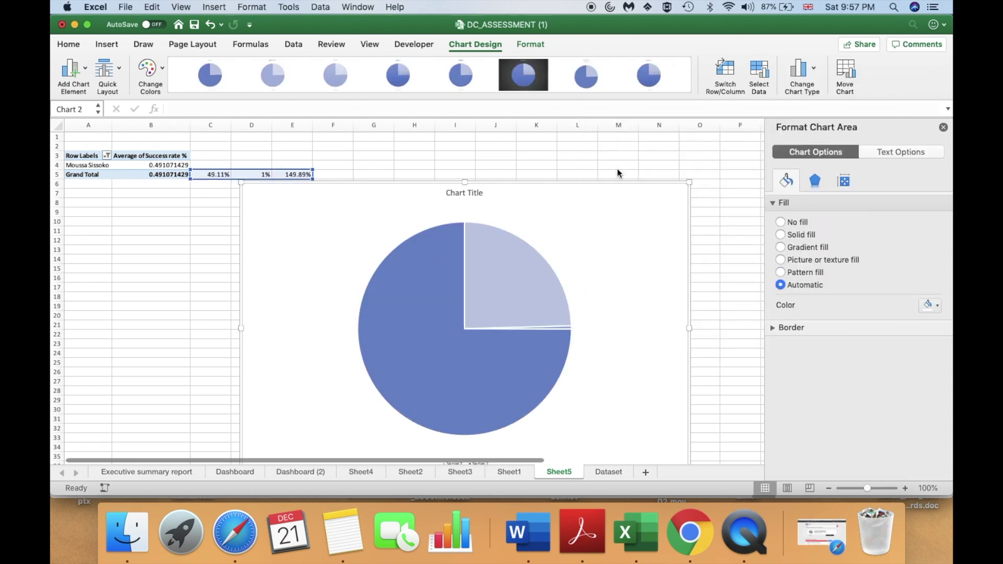
# - Set No fill on the large bottom pie slice and the 49.11% slice
pyautogui.click(454, 250)
pyautogui.click(427, 306)
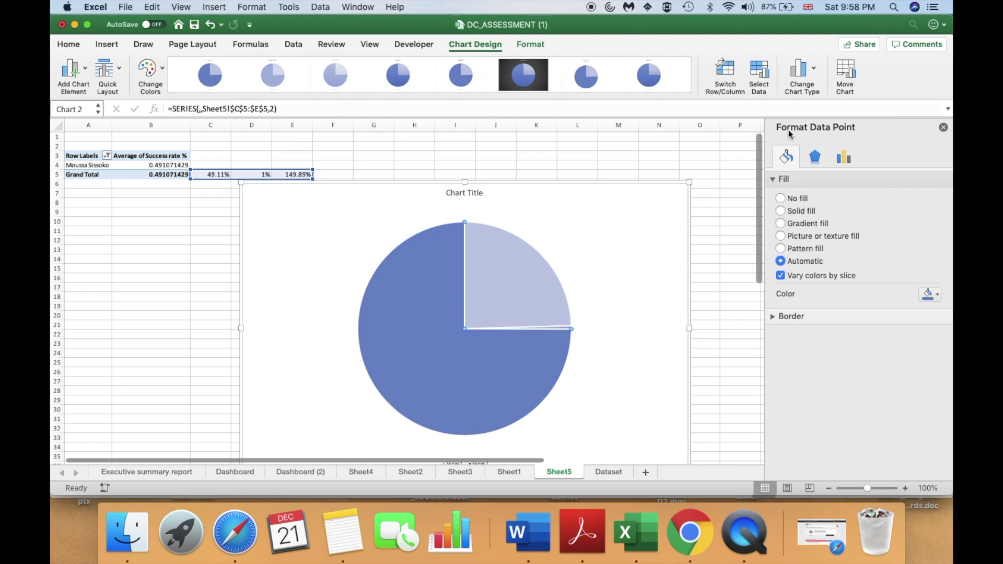
pyautogui.click(780, 198)
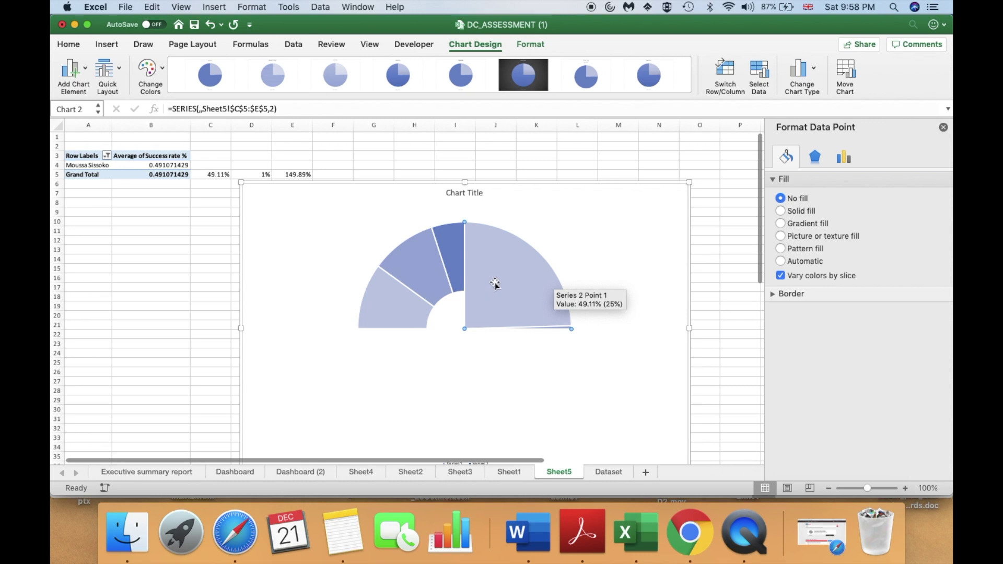
pyautogui.click(487, 261)
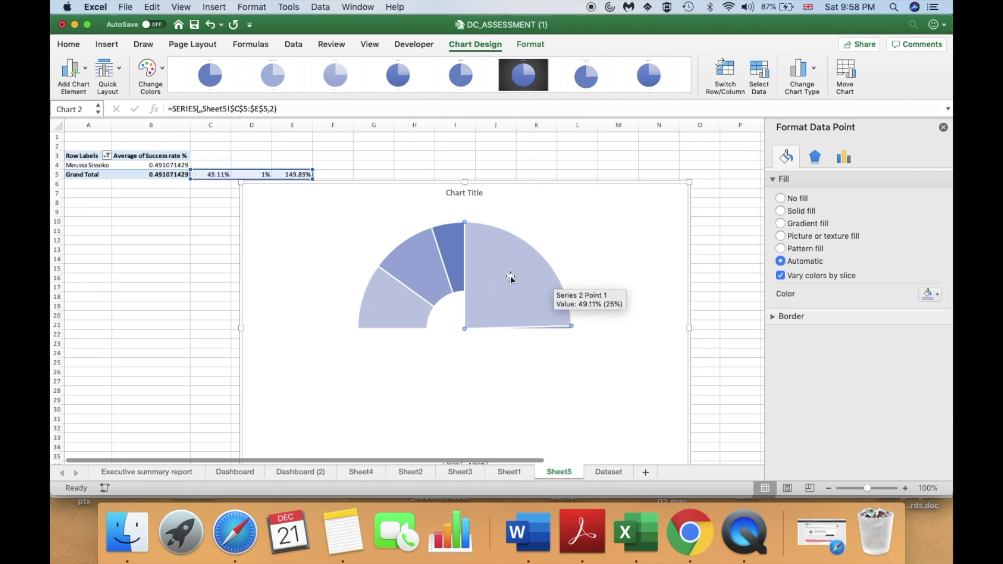
pyautogui.click(550, 328)
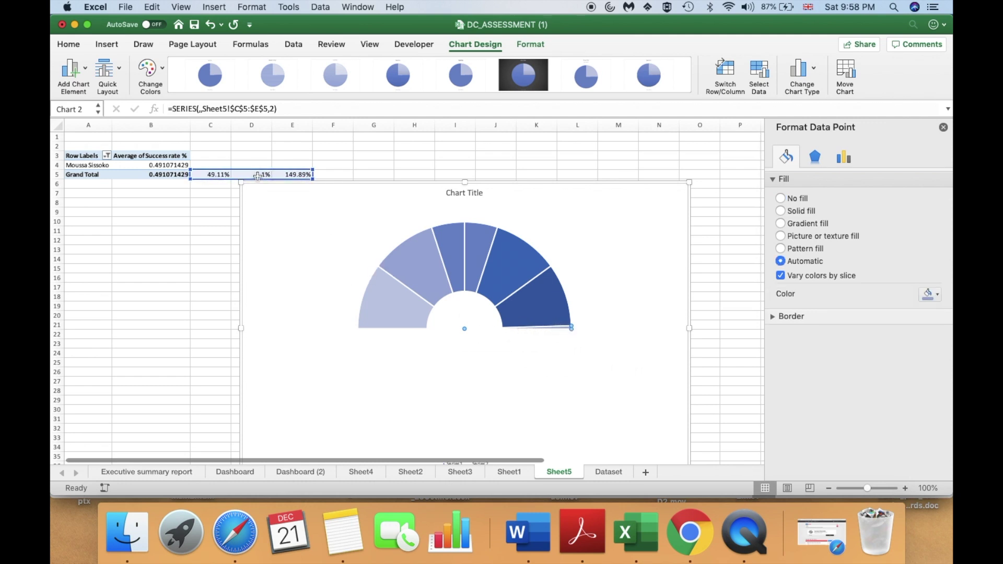
# - Give the 1% pie slice a red fill with no outline
pyautogui.click(149, 68)
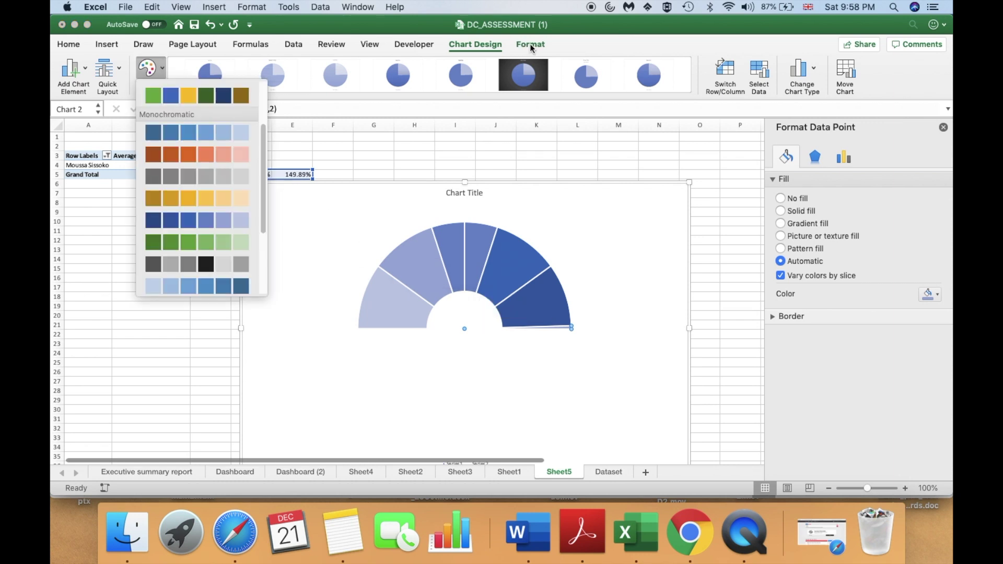
pyautogui.click(529, 43)
pyautogui.click(530, 43)
pyautogui.click(530, 43)
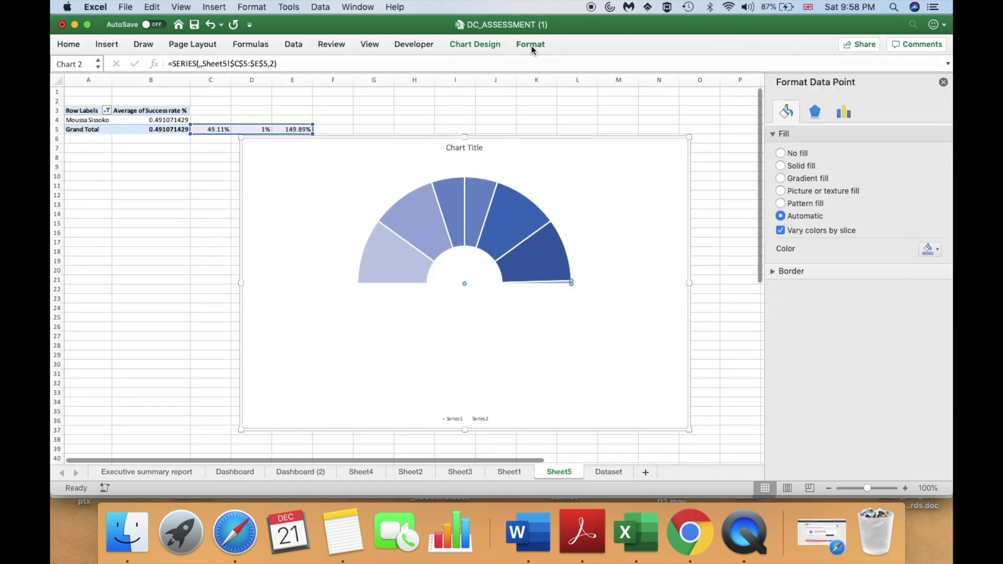
pyautogui.click(531, 45)
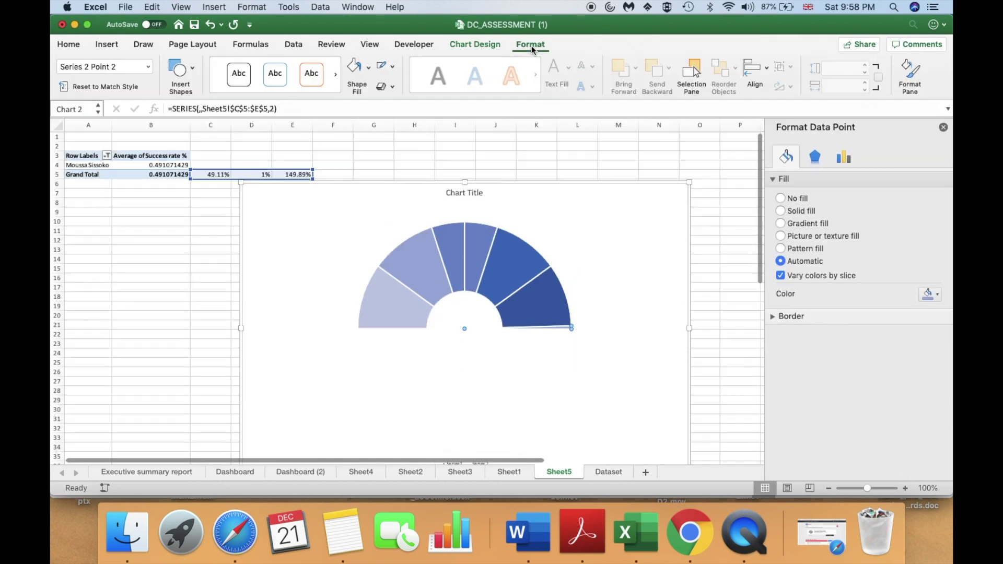
pyautogui.click(369, 71)
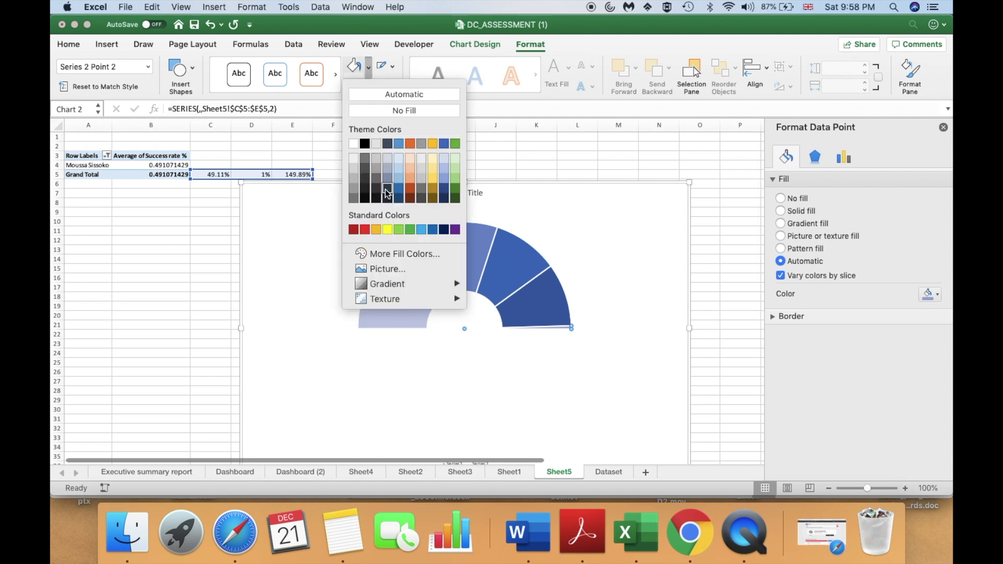
pyautogui.click(364, 230)
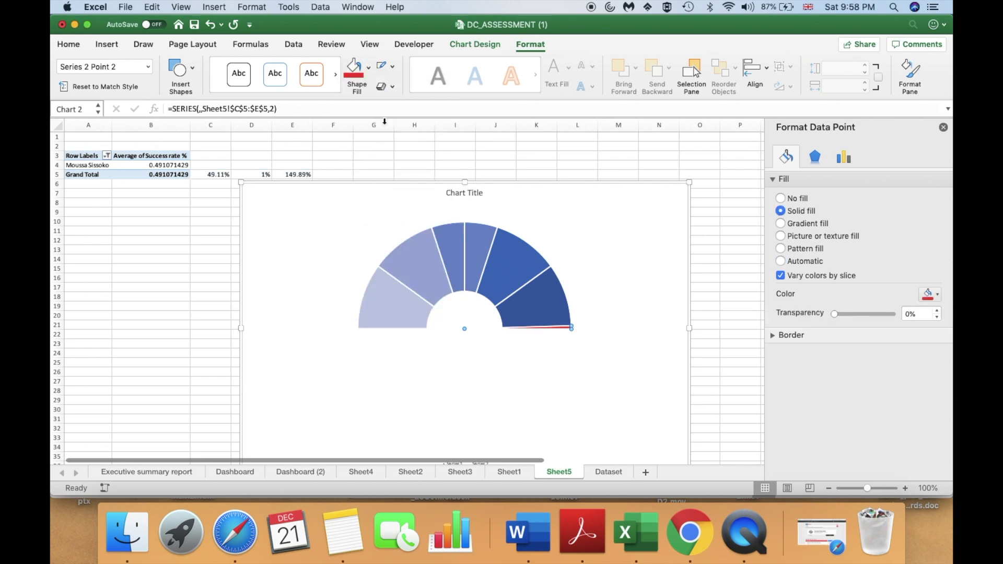
pyautogui.click(392, 67)
pyautogui.click(397, 106)
# - Reselect the whole pie series after checking the red pointer
pyautogui.click(571, 329)
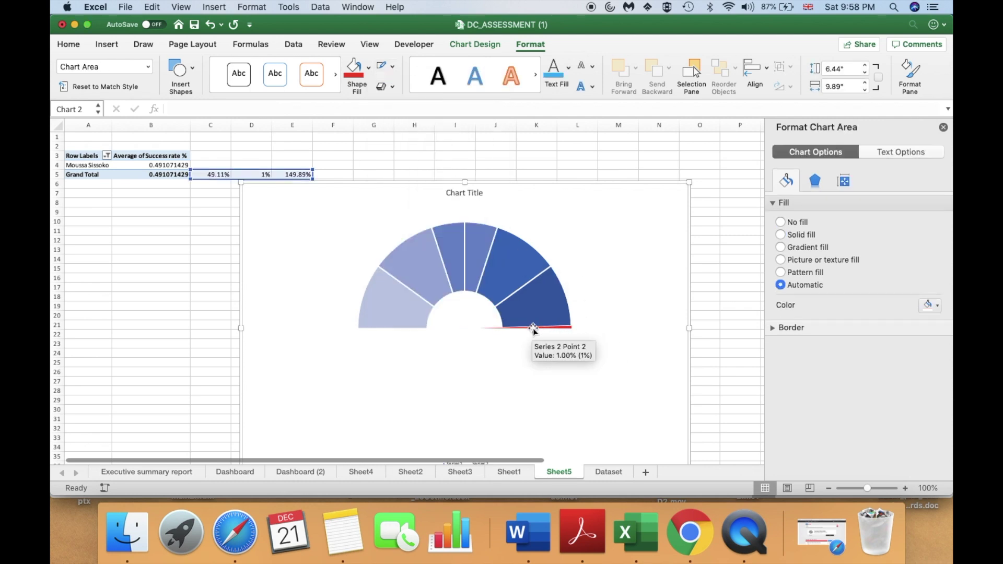
pyautogui.click(552, 330)
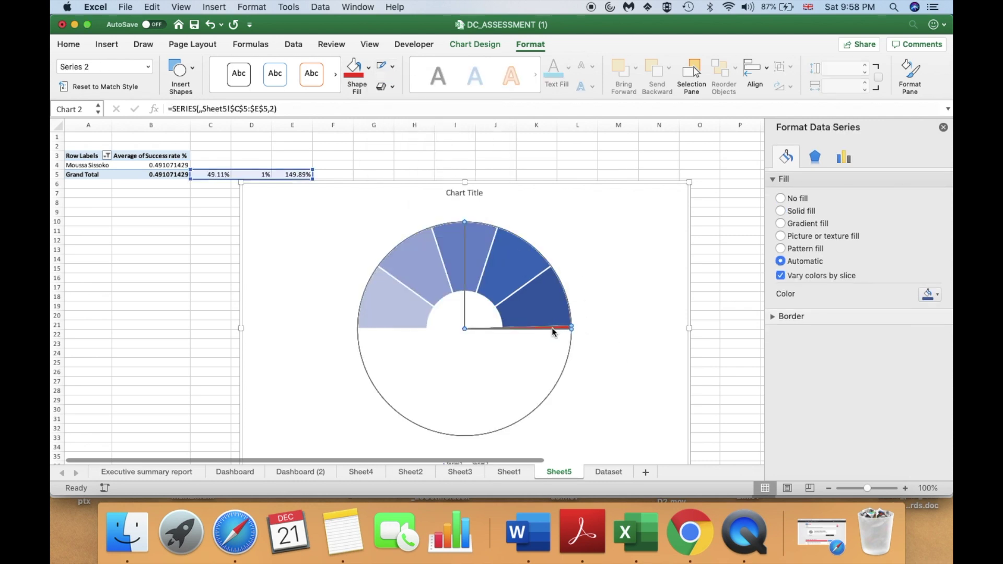
pyautogui.click(622, 315)
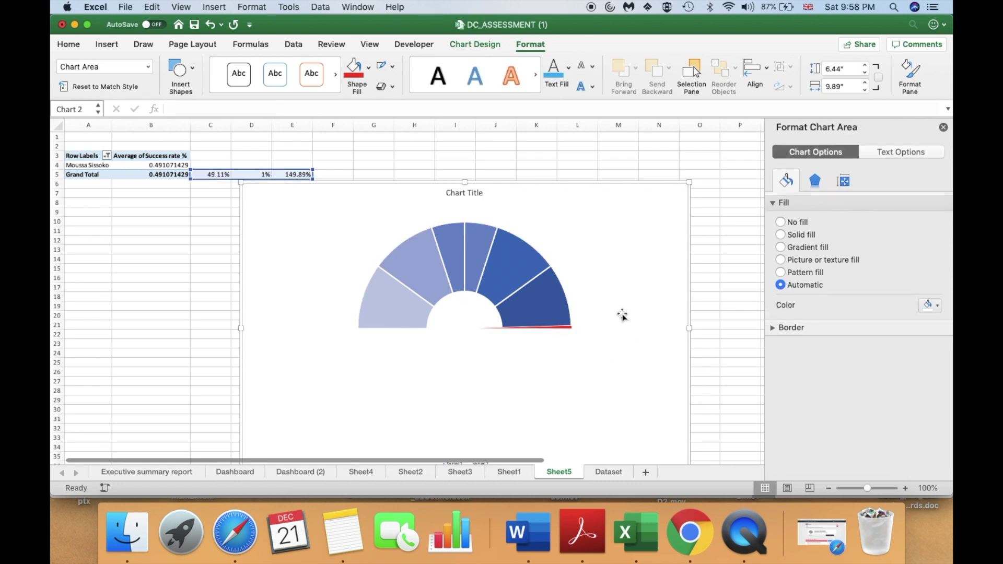
pyautogui.click(466, 244)
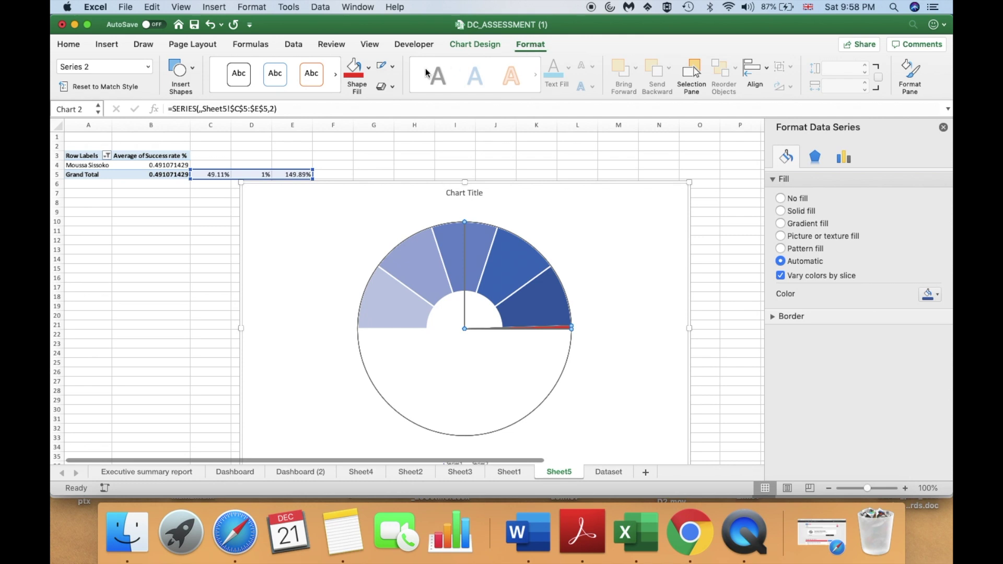
# - Set the pie series outline to No Outline, leaving only blue arcs and the red needle
pyautogui.click(392, 66)
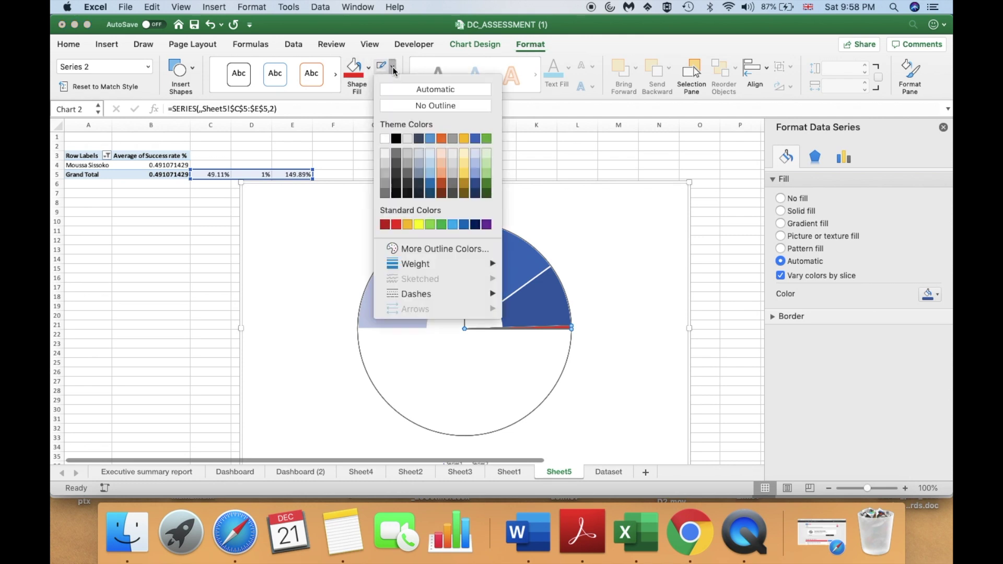
pyautogui.click(403, 107)
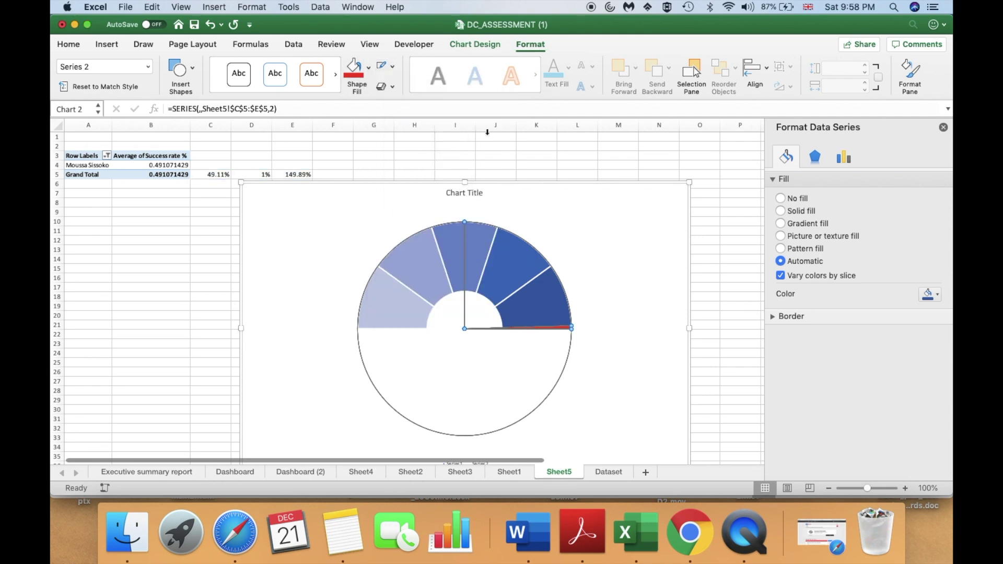
pyautogui.click(611, 256)
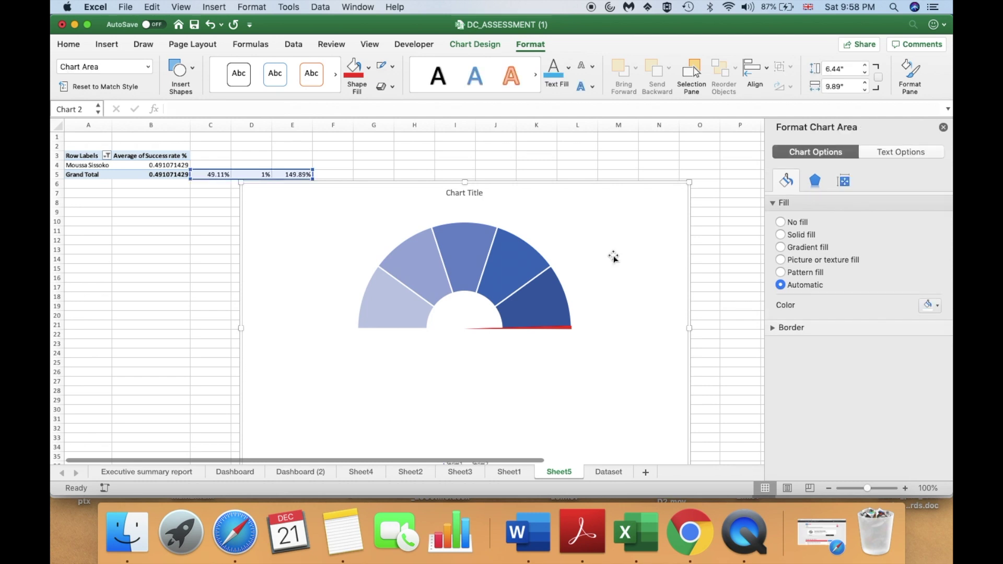
pyautogui.click(544, 329)
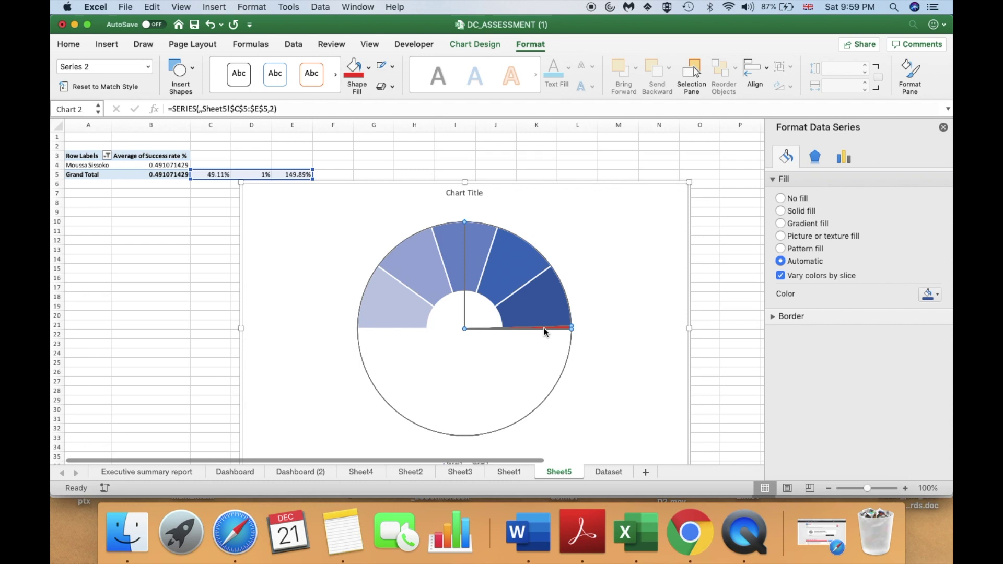
pyautogui.click(545, 329)
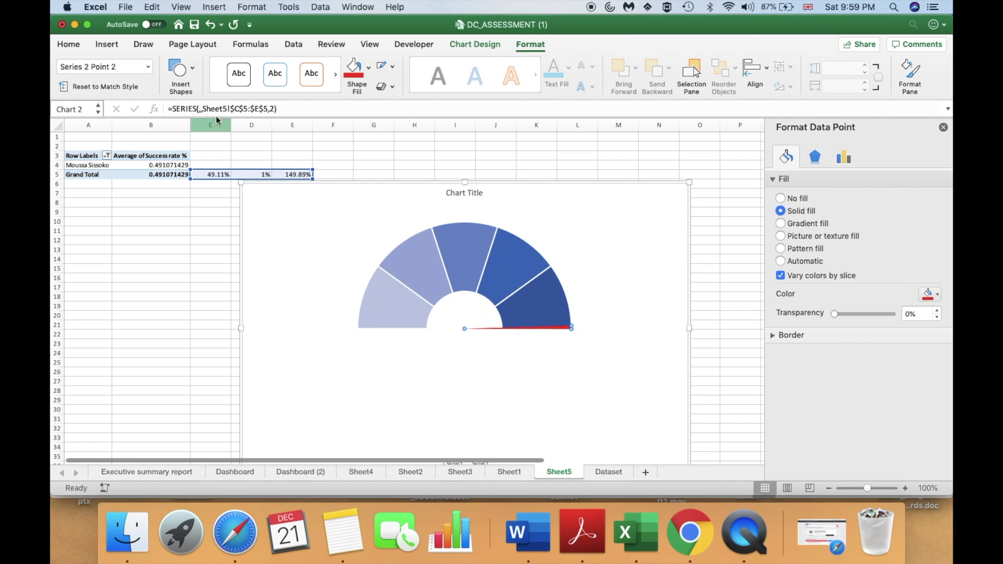
pyautogui.click(465, 44)
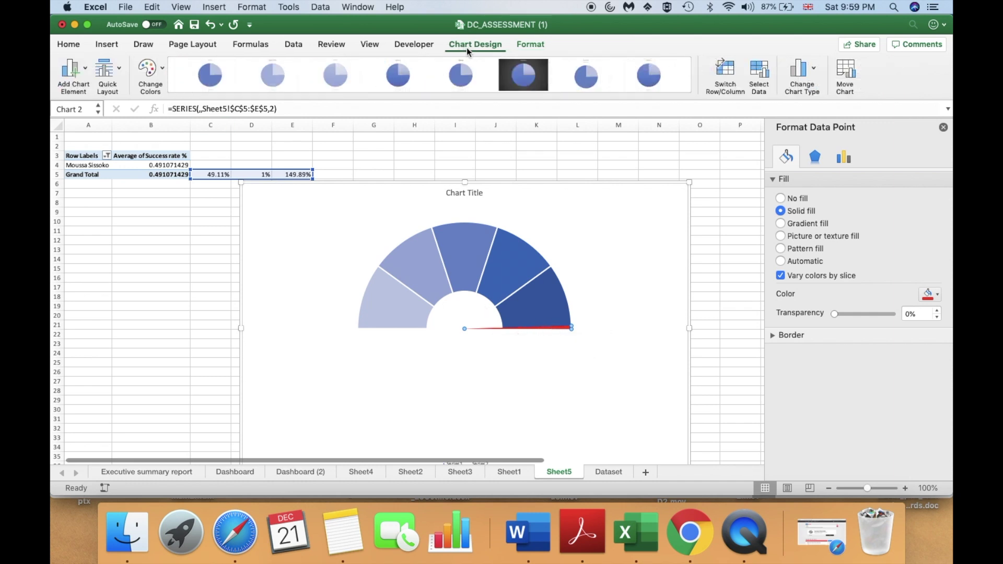
# - Add a data label showing the value at the pointer slice
pyautogui.click(86, 68)
pyautogui.moveTo(110, 105)
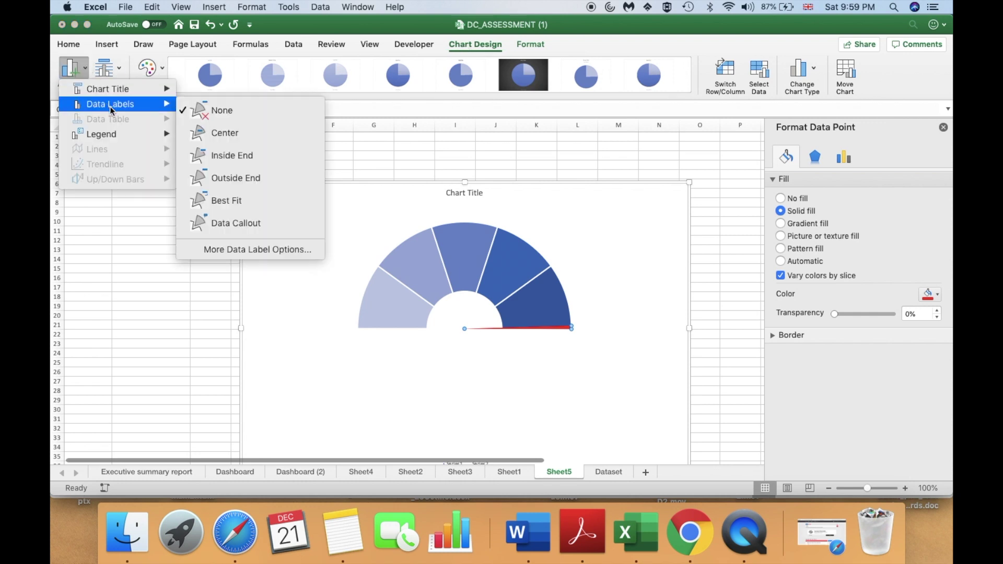
pyautogui.click(237, 178)
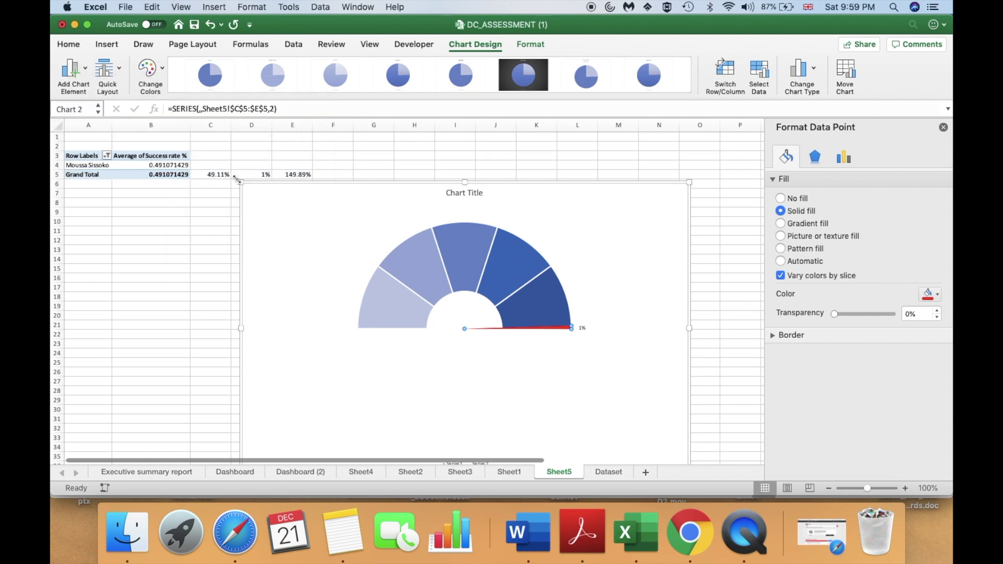
# - Enlarge the 1% data label's text to 24 point
pyautogui.click(582, 329)
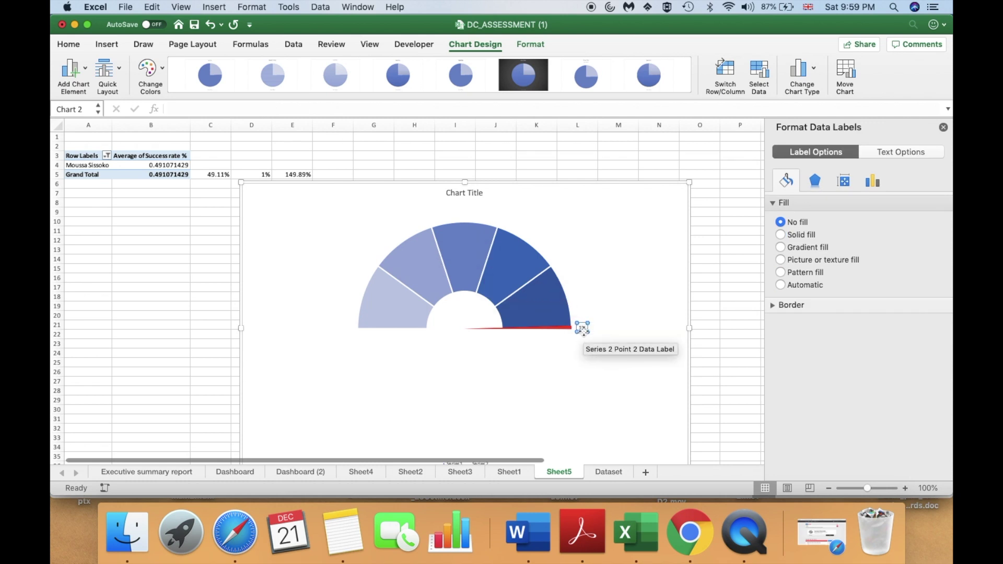
pyautogui.click(74, 46)
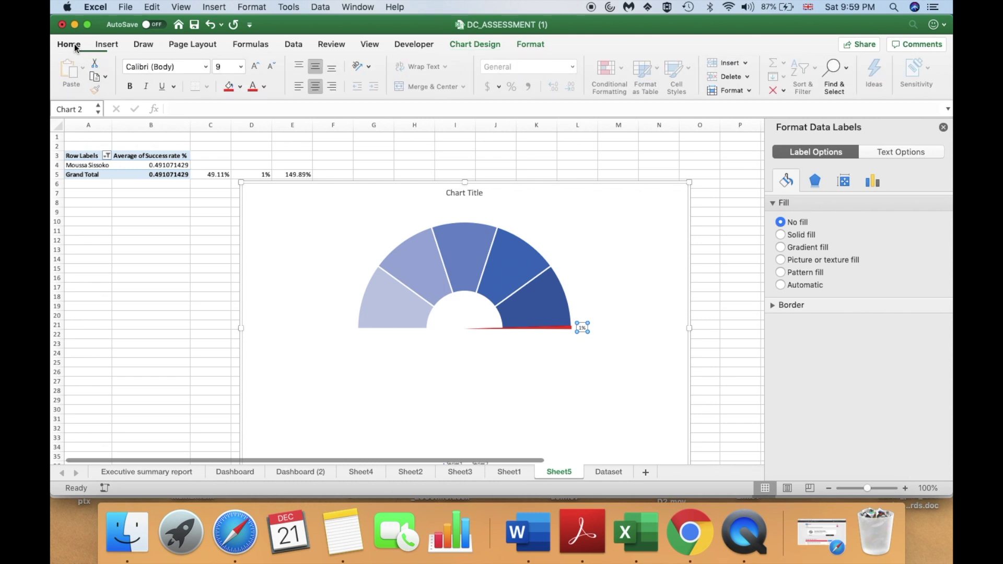
pyautogui.click(254, 68)
pyautogui.click(254, 68)
pyautogui.click(254, 68)
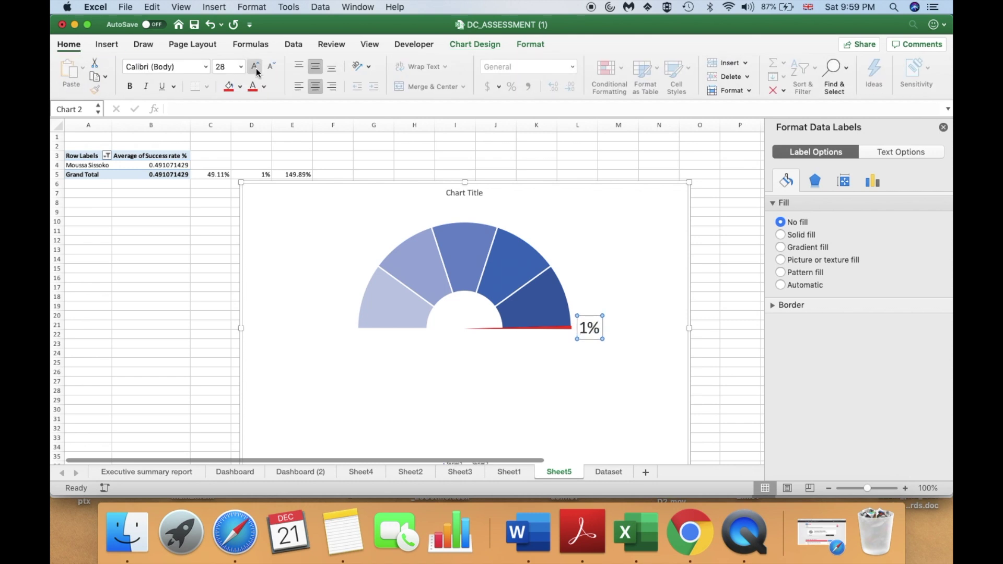
pyautogui.click(271, 67)
pyautogui.click(586, 323)
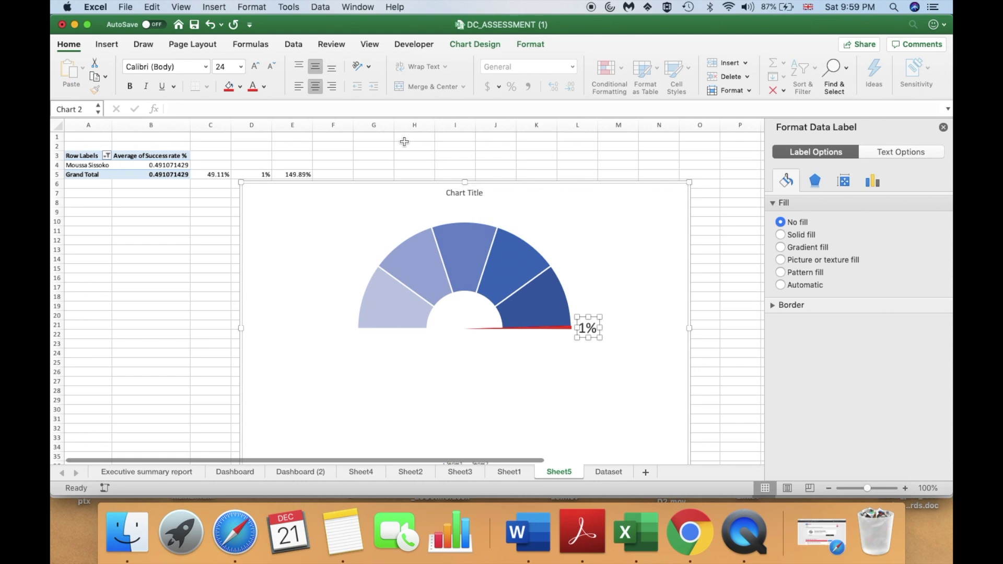
# - Link the selected data label to cell C5 with an = formula, so it reads 49.11%
pyautogui.click(373, 110)
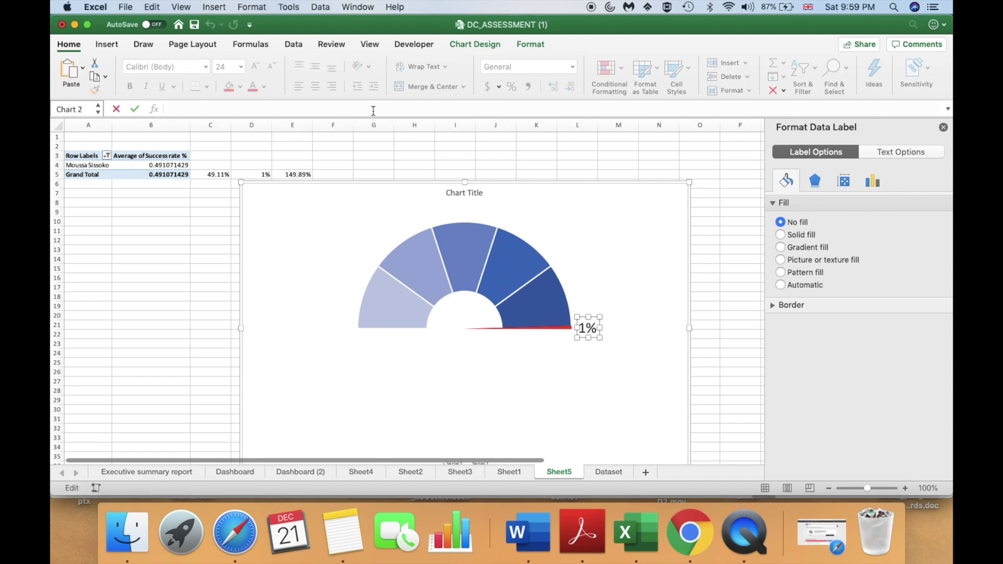
pyautogui.write('=')
pyautogui.moveTo(264, 176); pyautogui.dragTo(213, 176)
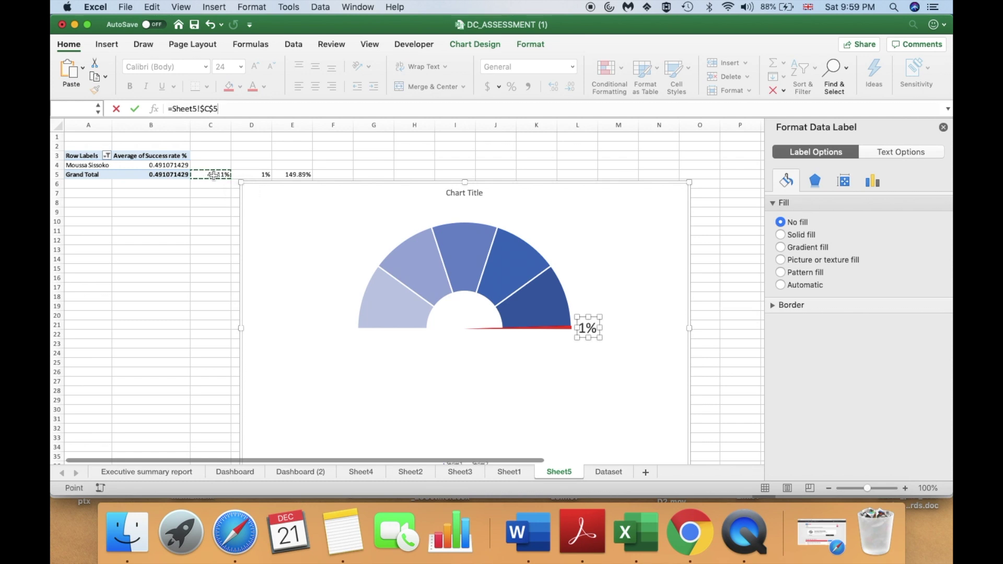
pyautogui.press('Return')
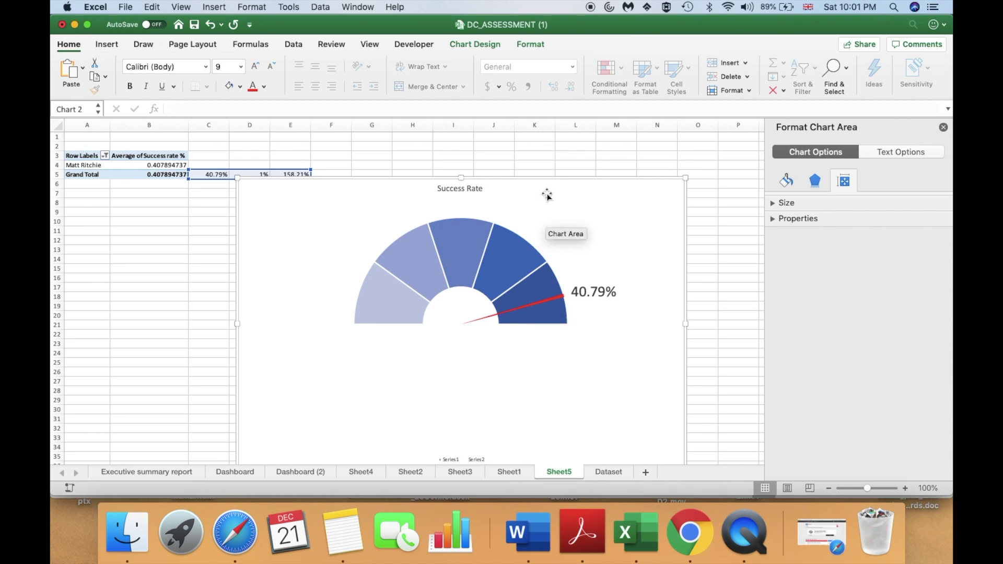
# - Set the pie series' first-slice angle to 270°, swinging the red needle to 40.79%
pyautogui.moveTo(545, 181); pyautogui.dragTo(548, 186)
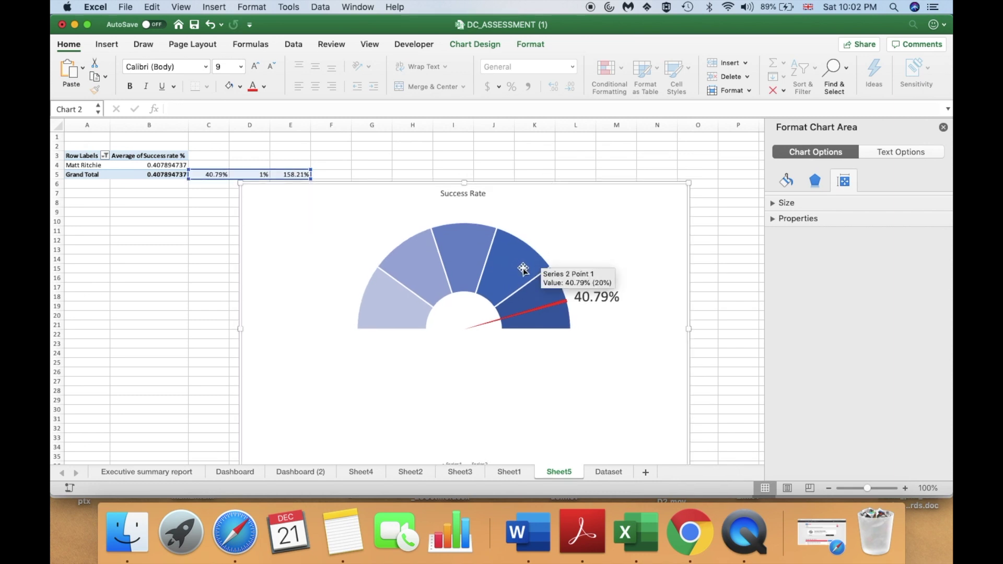
pyautogui.click(460, 322)
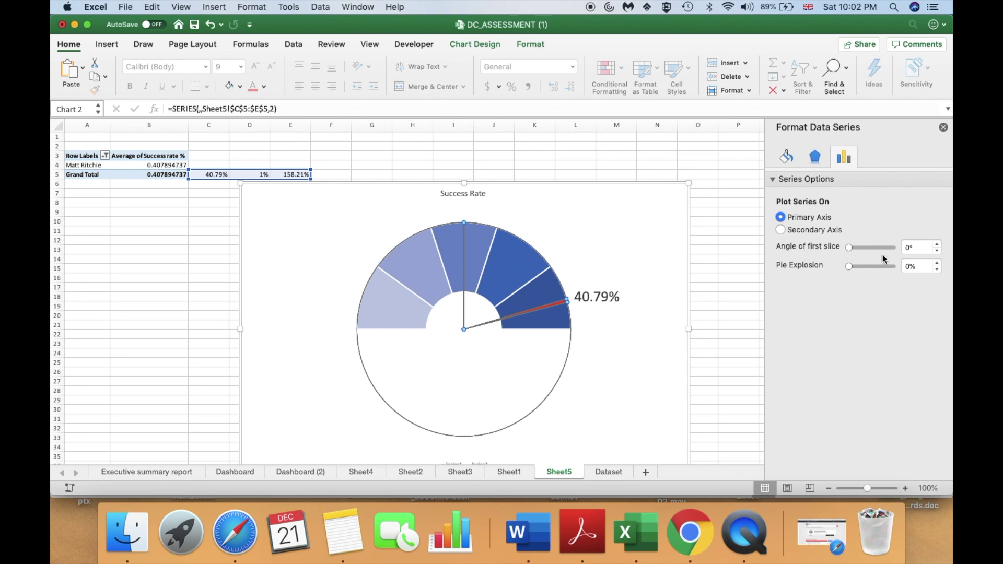
pyautogui.moveTo(914, 247); pyautogui.dragTo(900, 247)
pyautogui.click(718, 283)
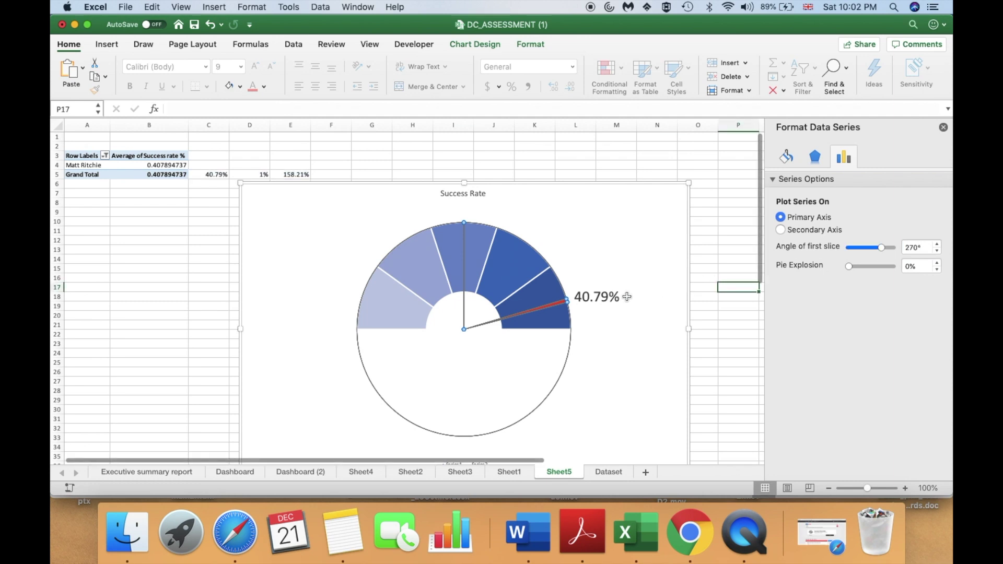
pyautogui.click(179, 231)
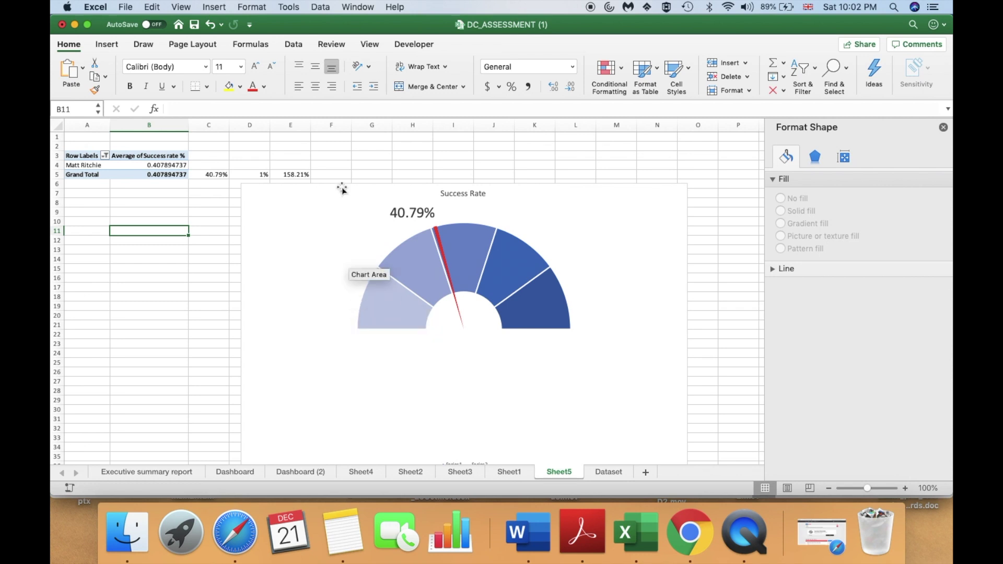
# - Give the gauge chart area No Fill and No Outline, then nudge it up and left
pyautogui.click(302, 220)
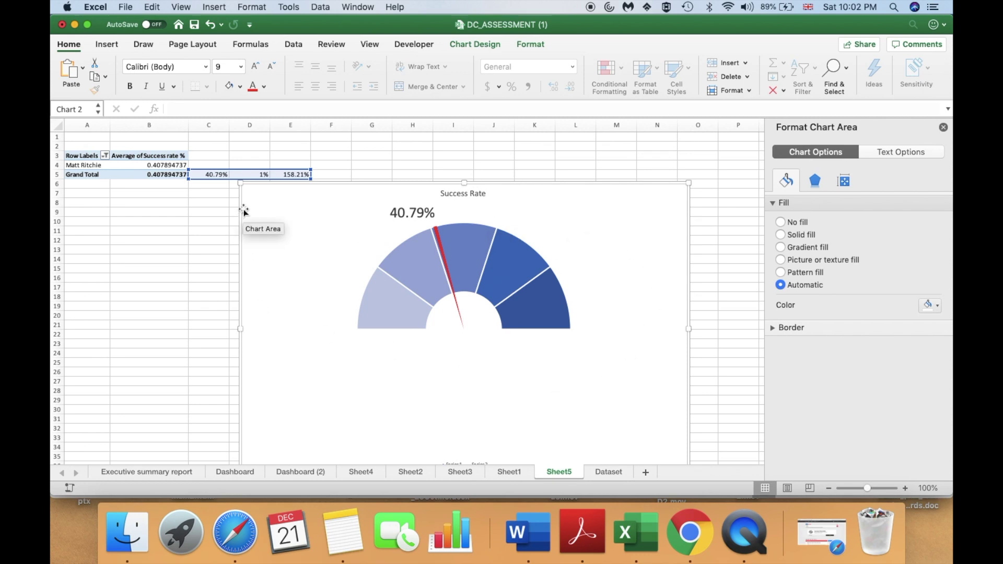
pyautogui.click(528, 46)
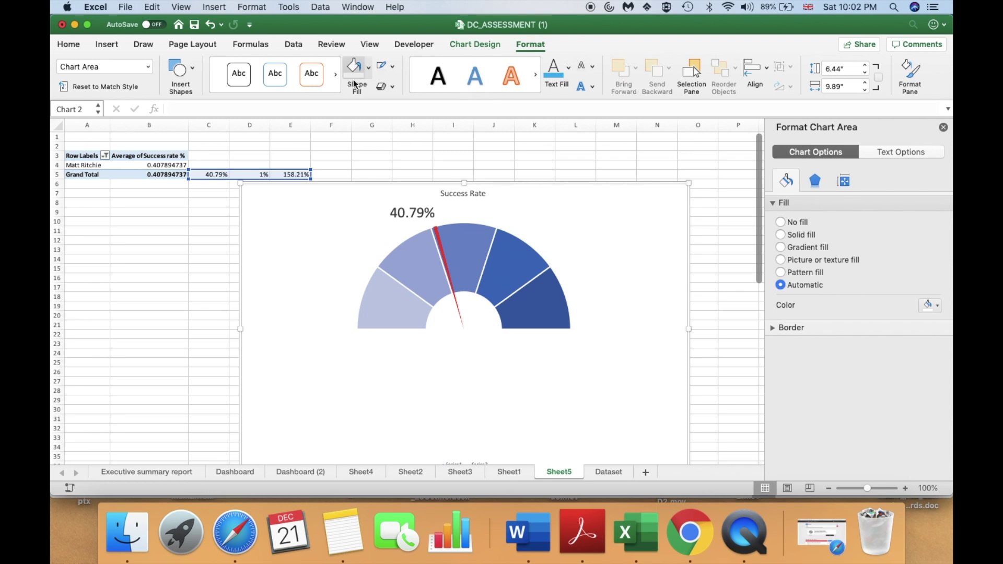
pyautogui.click(368, 70)
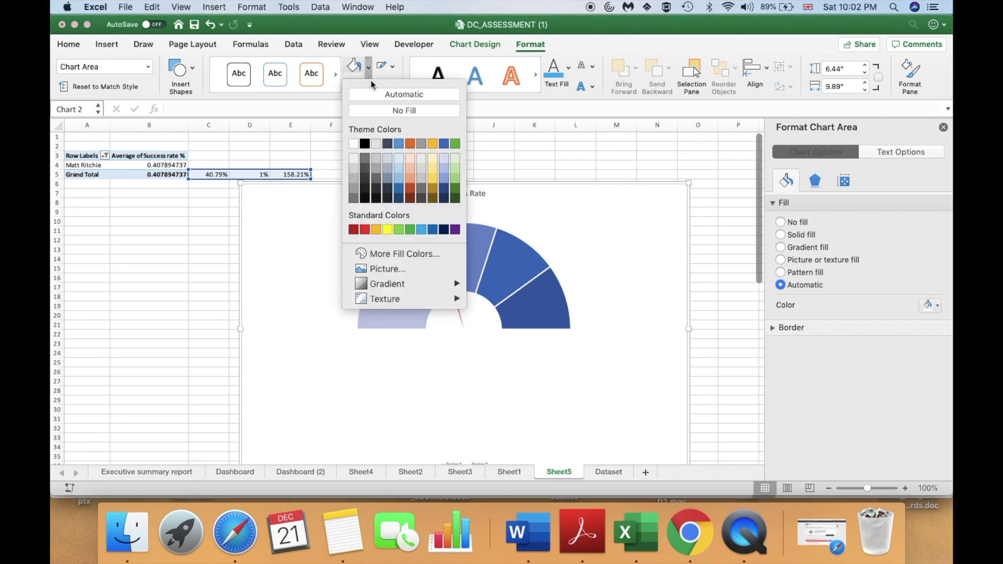
pyautogui.click(379, 110)
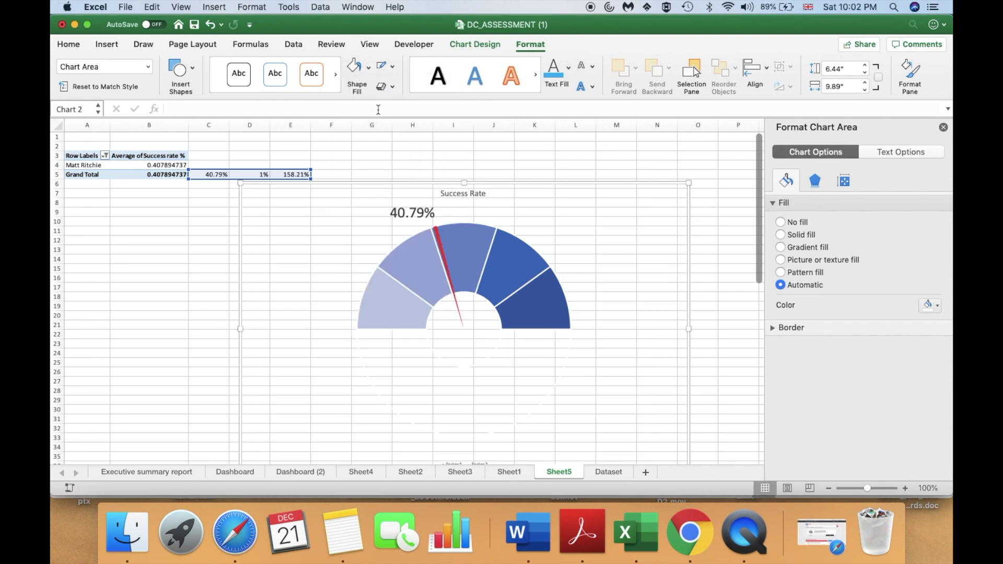
pyautogui.click(393, 67)
pyautogui.click(404, 105)
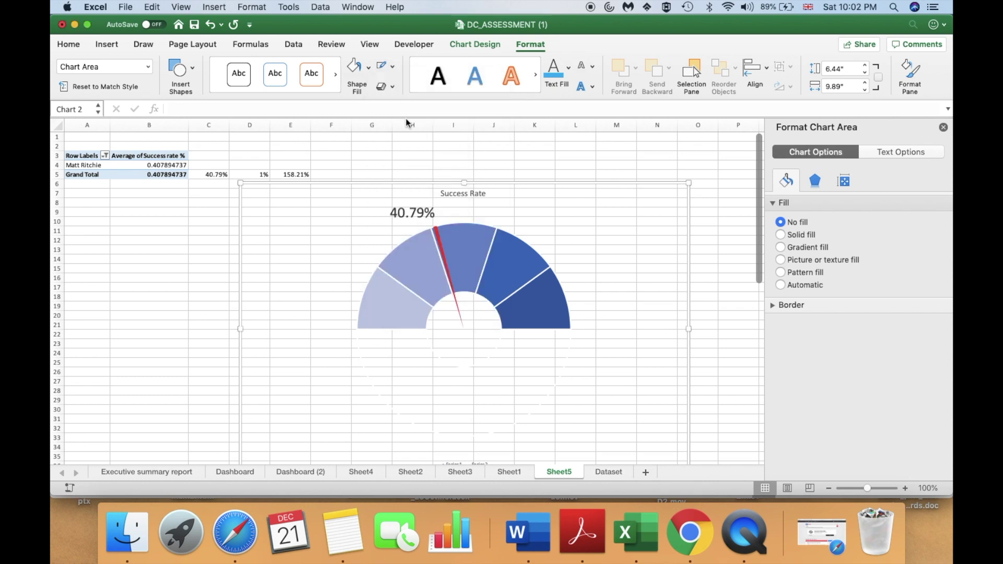
pyautogui.moveTo(517, 183); pyautogui.dragTo(493, 186)
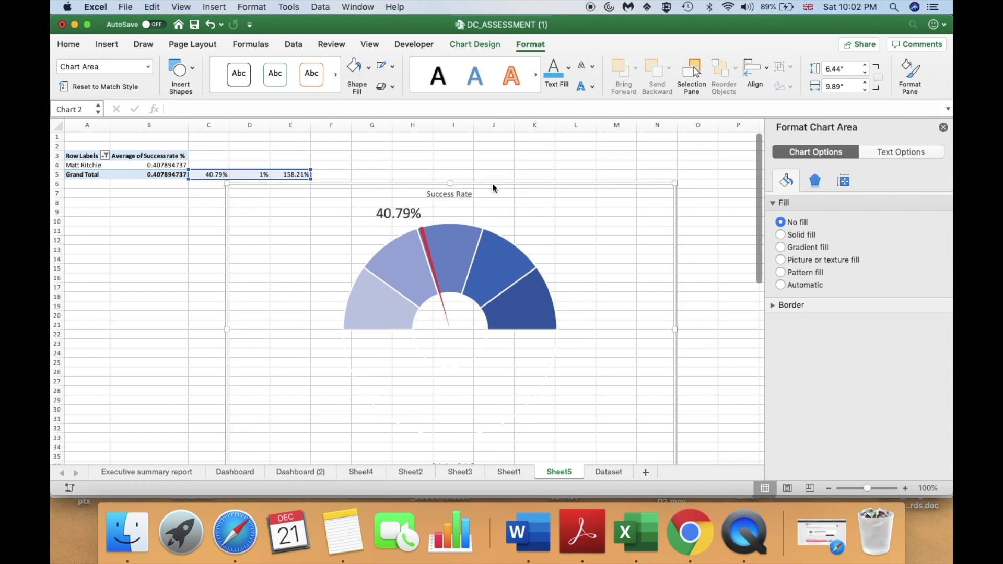
# - Paste the gauge onto Dashboard (2) beside the other gauges and delete its legend
pyautogui.click(297, 473)
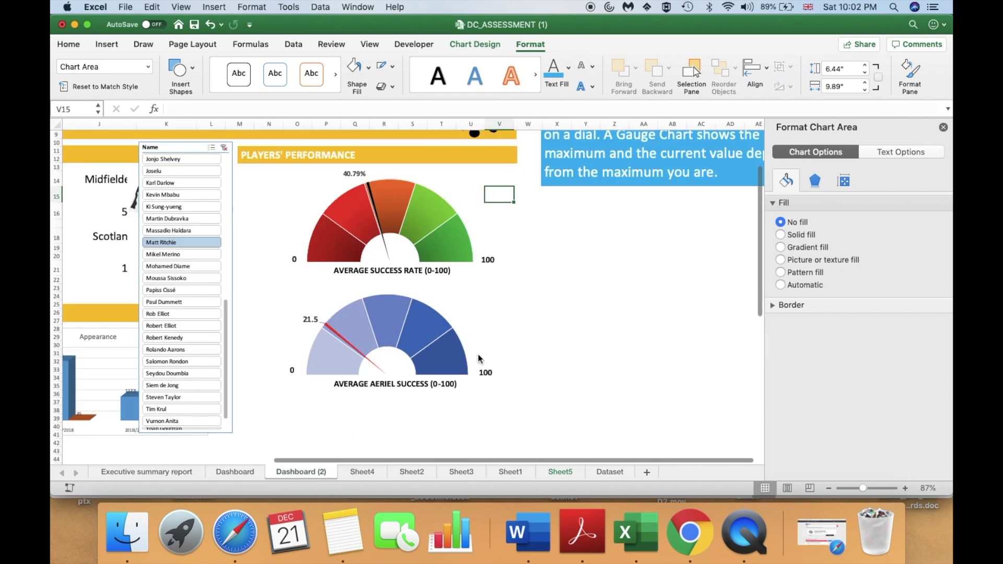
pyautogui.press('super+v')
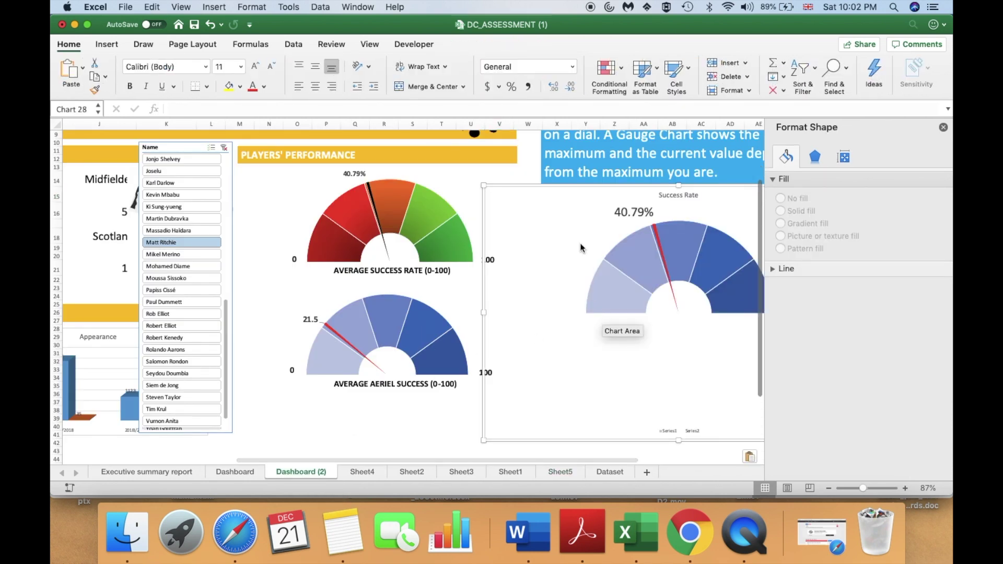
pyautogui.click(523, 186)
pyautogui.moveTo(523, 187); pyautogui.dragTo(494, 192)
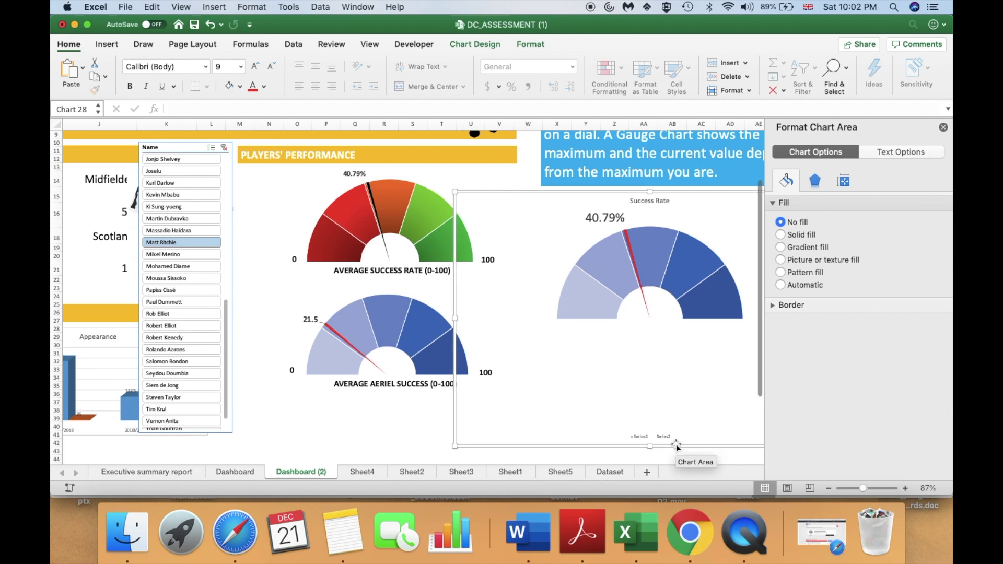
pyautogui.click(640, 439)
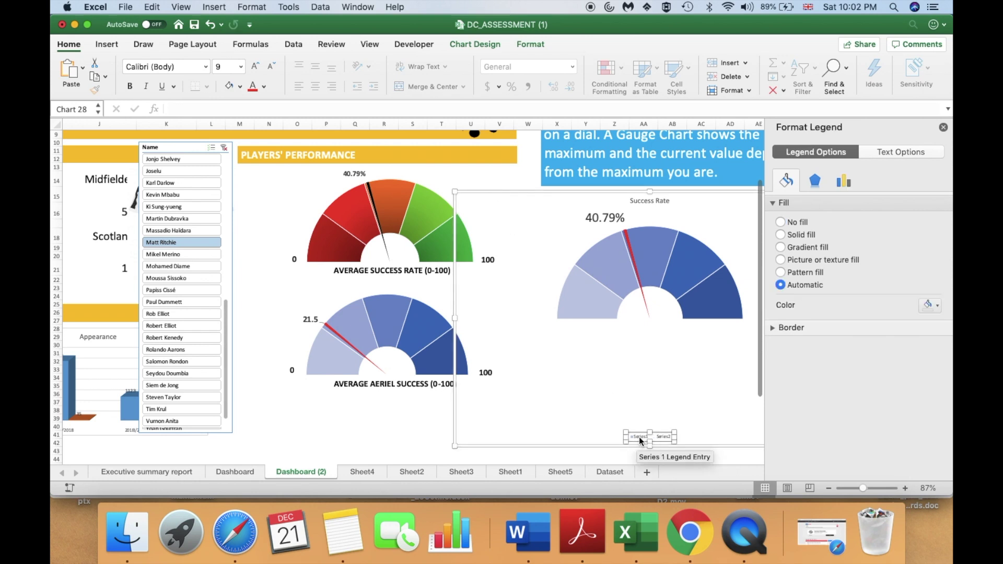
pyautogui.press('Delete')
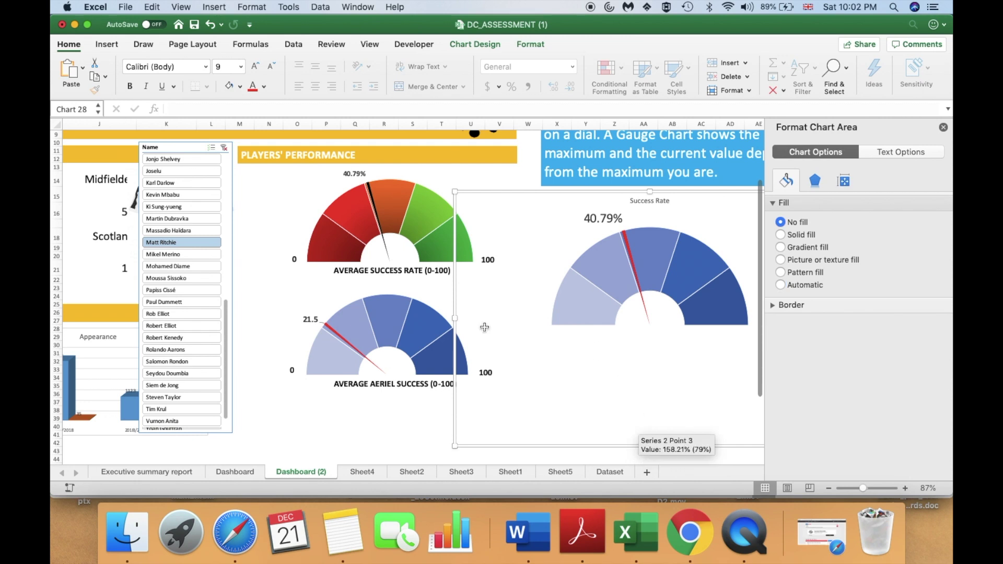
pyautogui.hscroll(3, 277, 303)
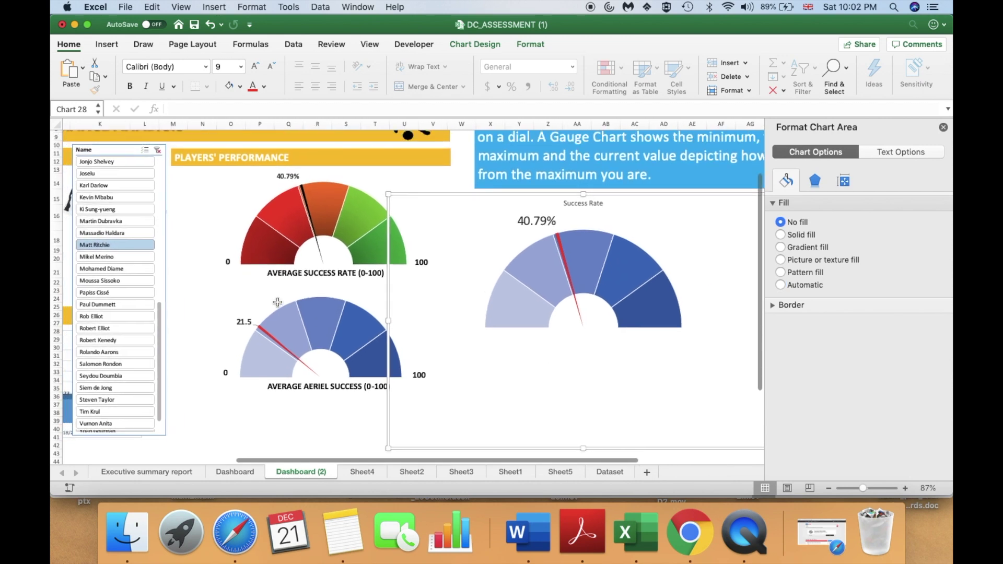
# - Pick different players in the Name slicer, confirming the new gauge updates to 49.11%
pyautogui.click(75, 257)
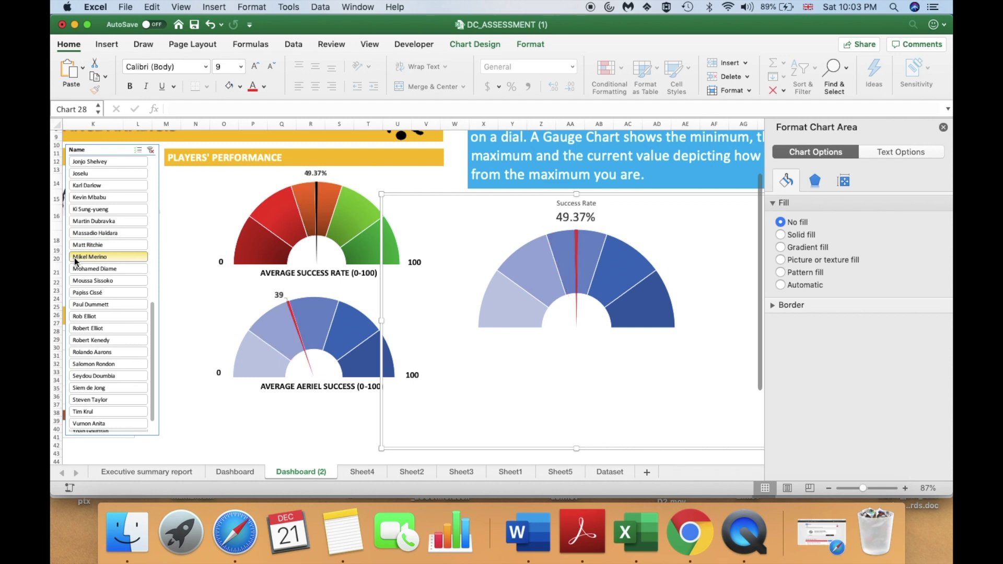
pyautogui.click(189, 302)
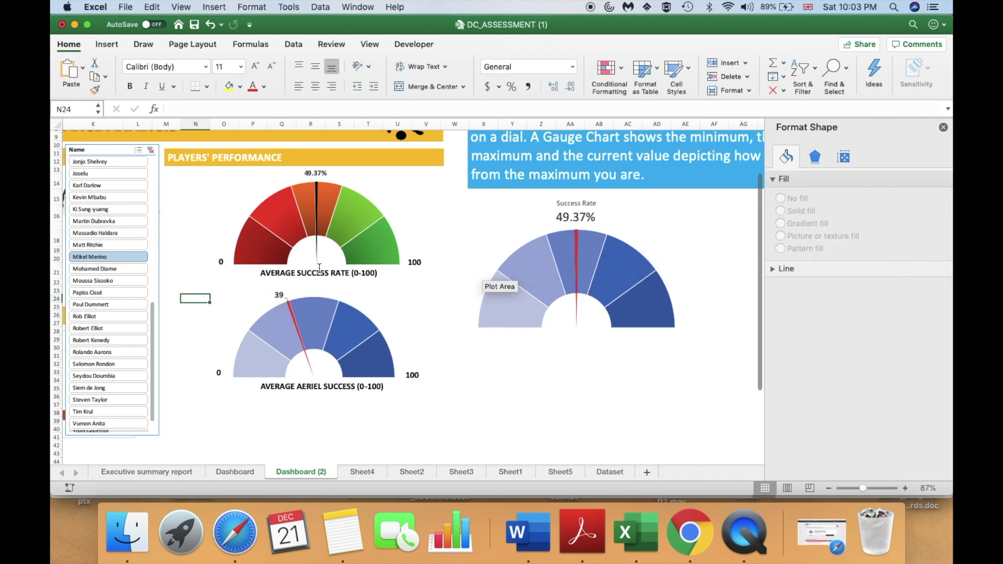
pyautogui.click(77, 294)
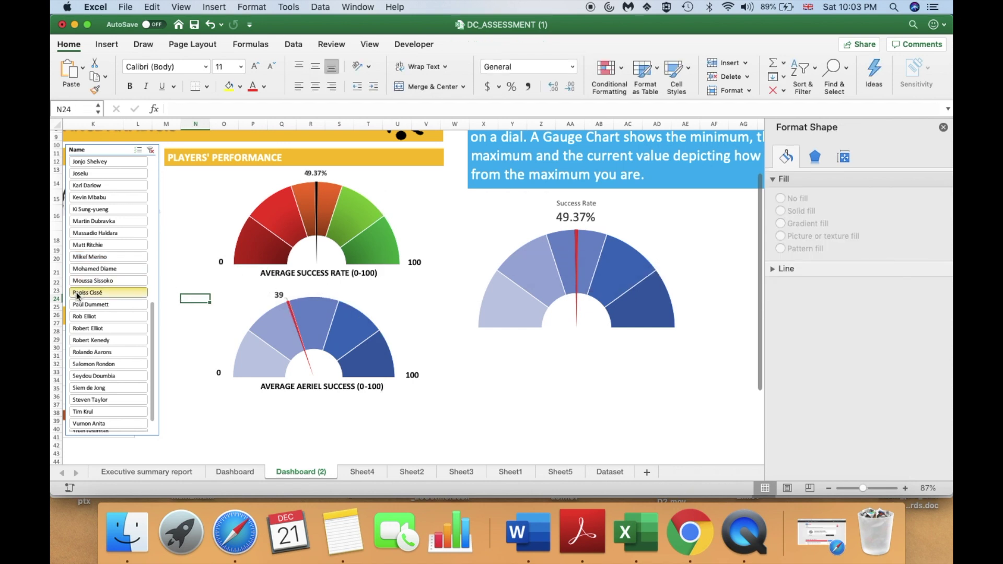
pyautogui.click(77, 283)
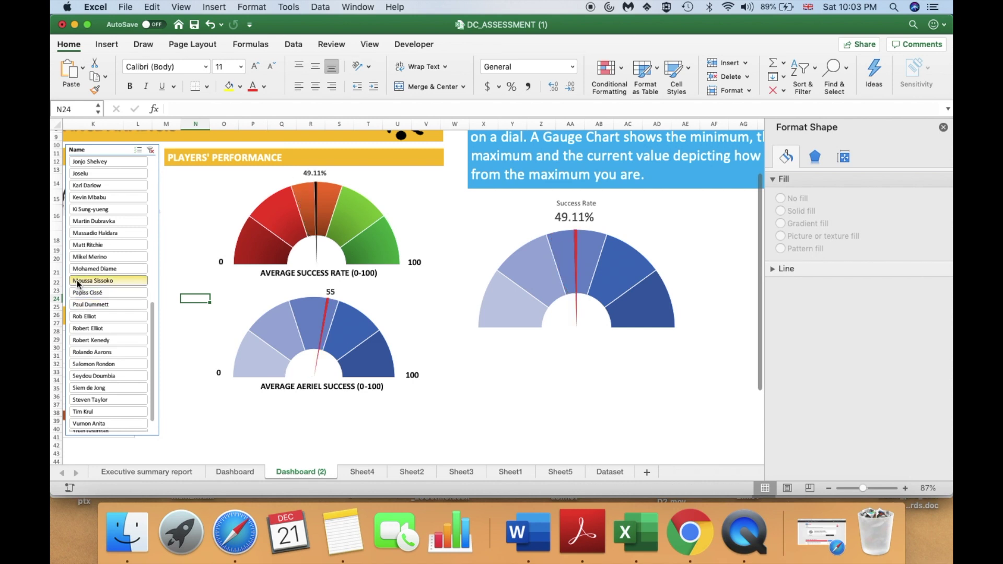